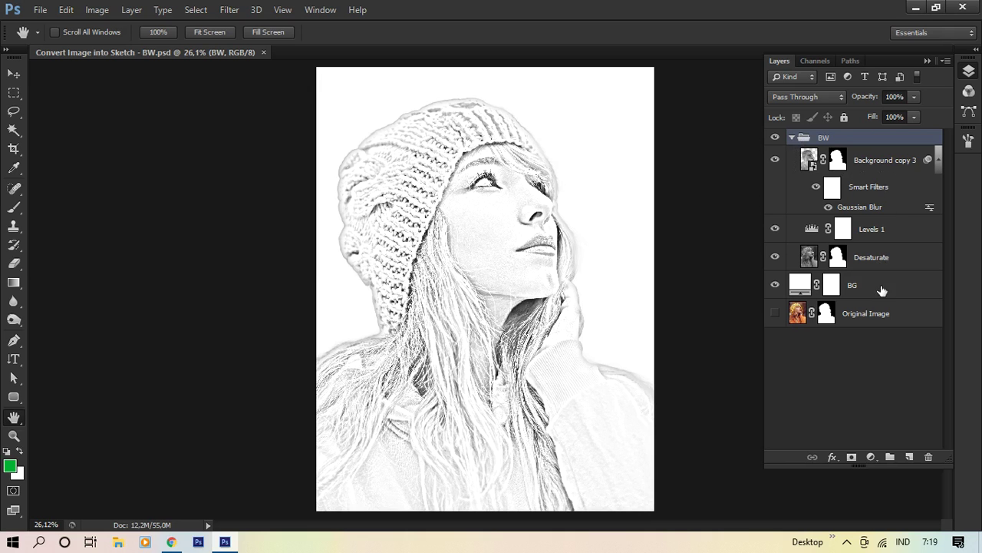
Collapse the BW group and switch the panel to the image's channel list
left_click(793, 138)
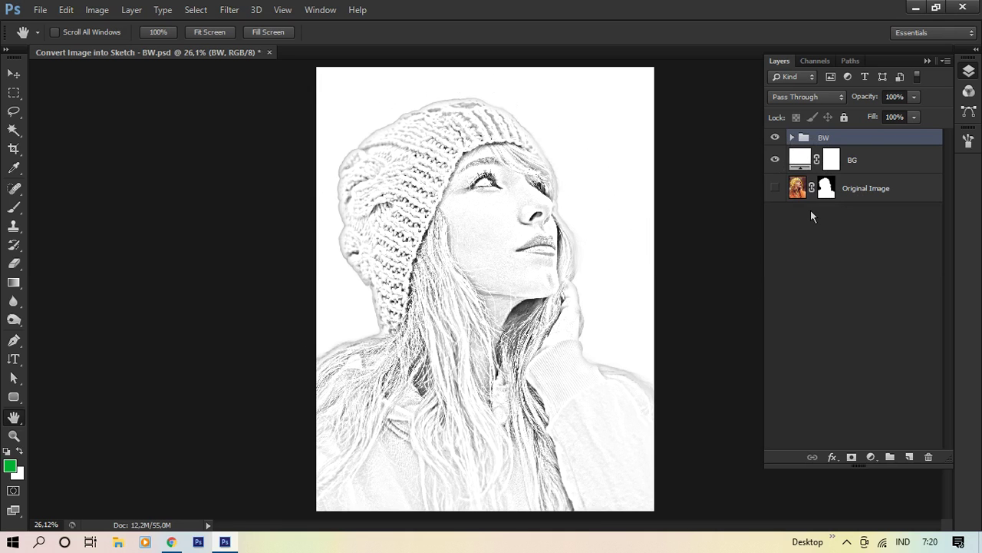
left_click(815, 59)
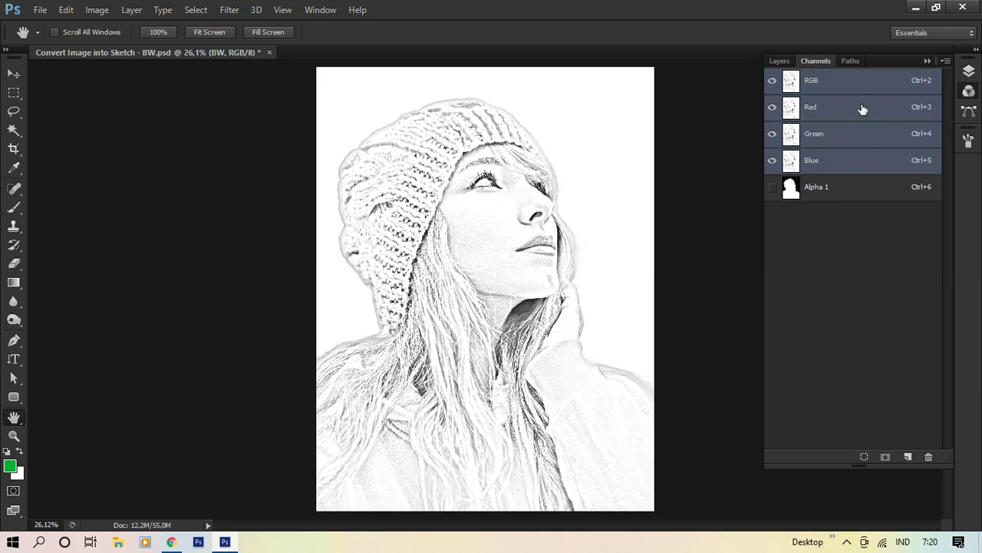
Inspect the Red, Green and Blue channels individually, then return to RGB and load it as a selection
left_click(862, 107)
left_click(860, 134)
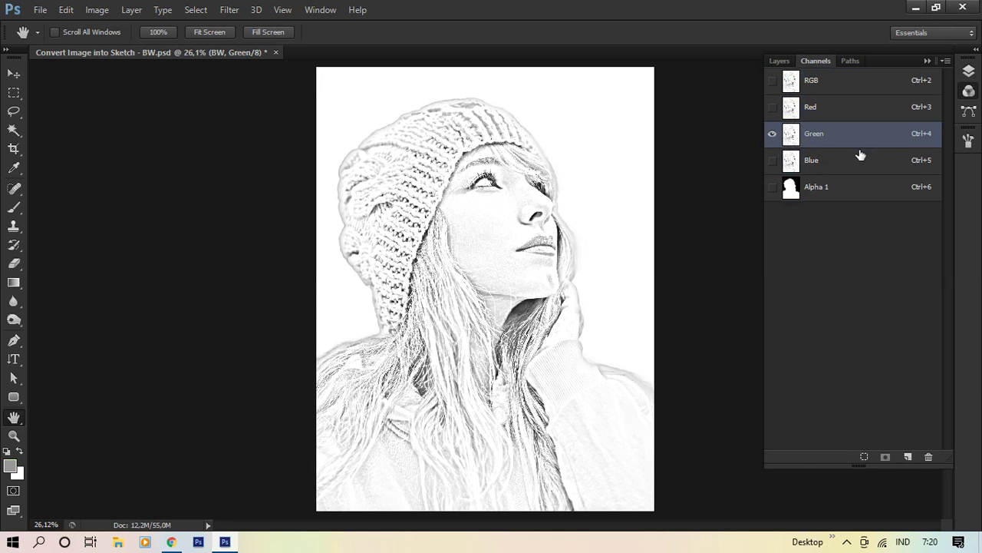
left_click(859, 158)
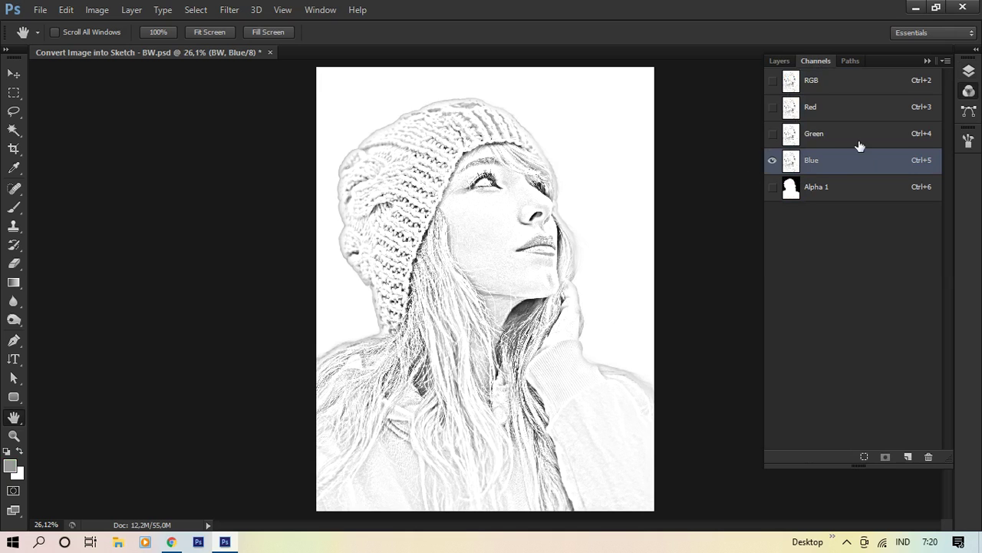
left_click(857, 107)
left_click(857, 81)
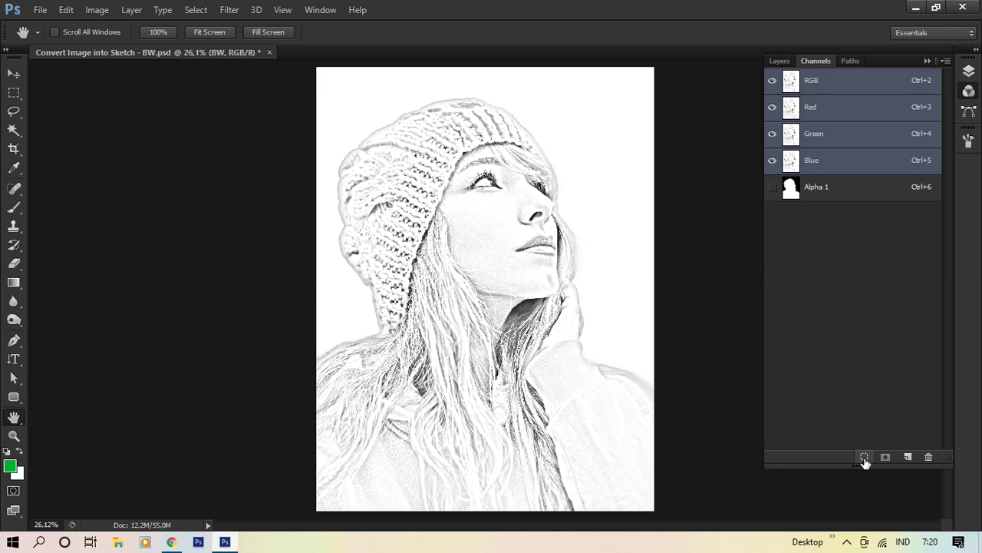
left_click(864, 457)
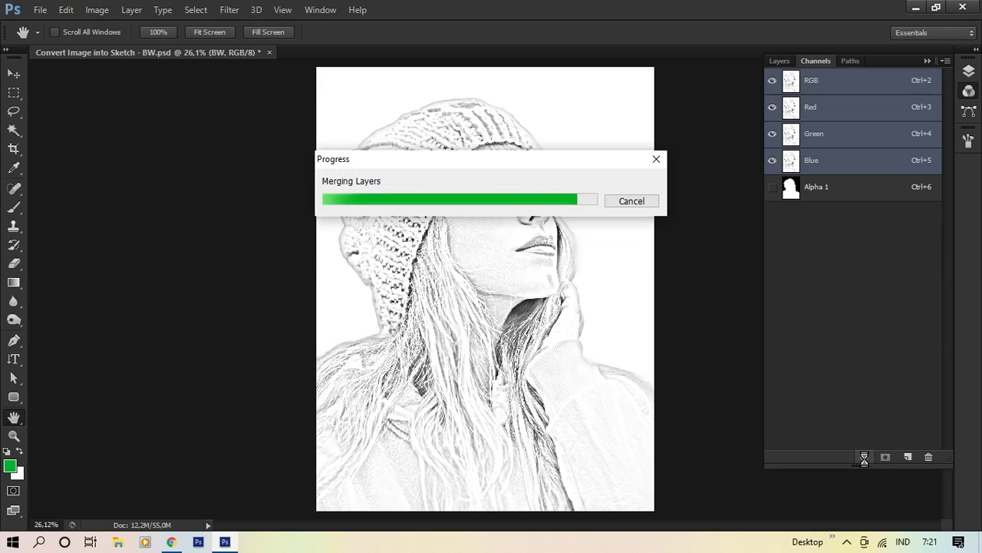
Load the RGB channel as a selection, deselect with Ctrl+D, then load it again
left_click(864, 457)
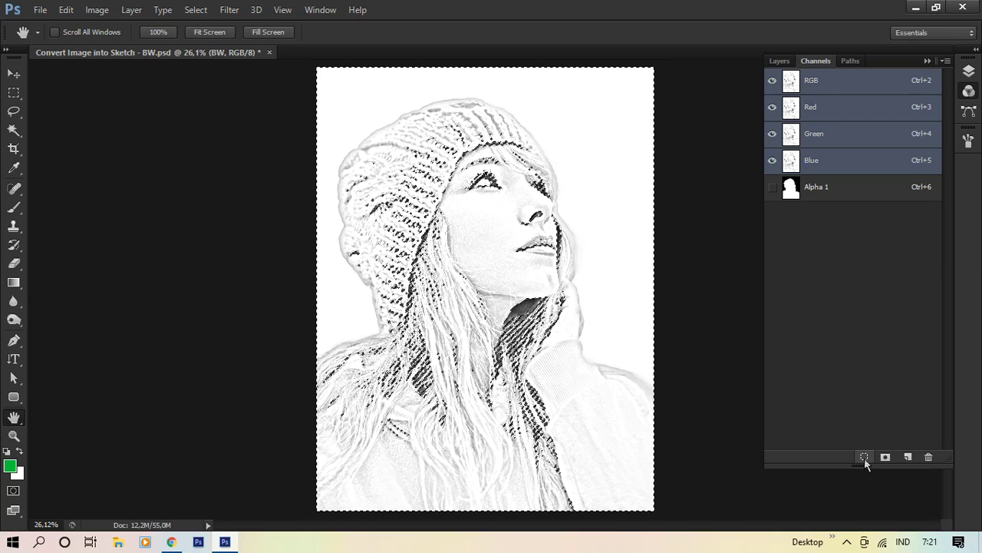
key("ctrl+d")
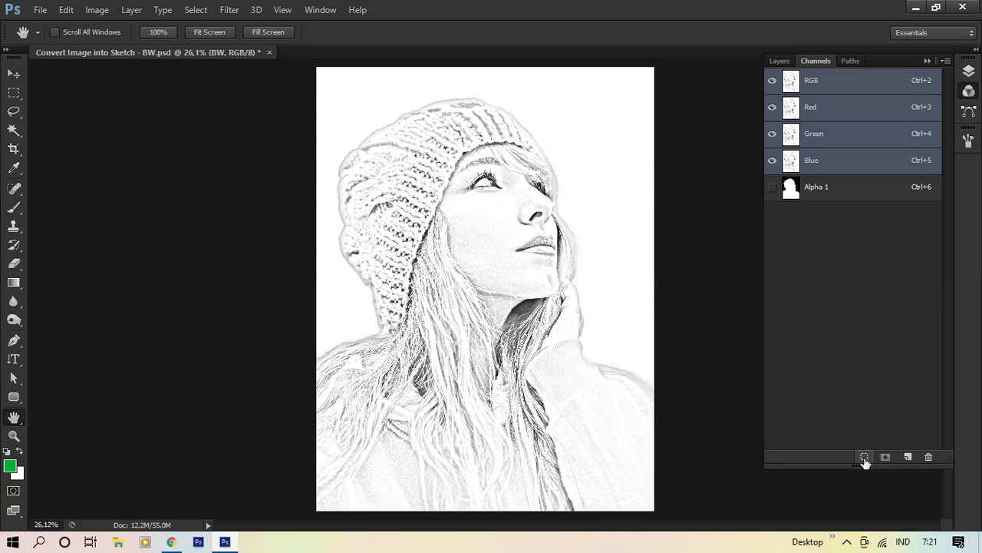
left_click(864, 457)
left_click(851, 88, "ctrl")
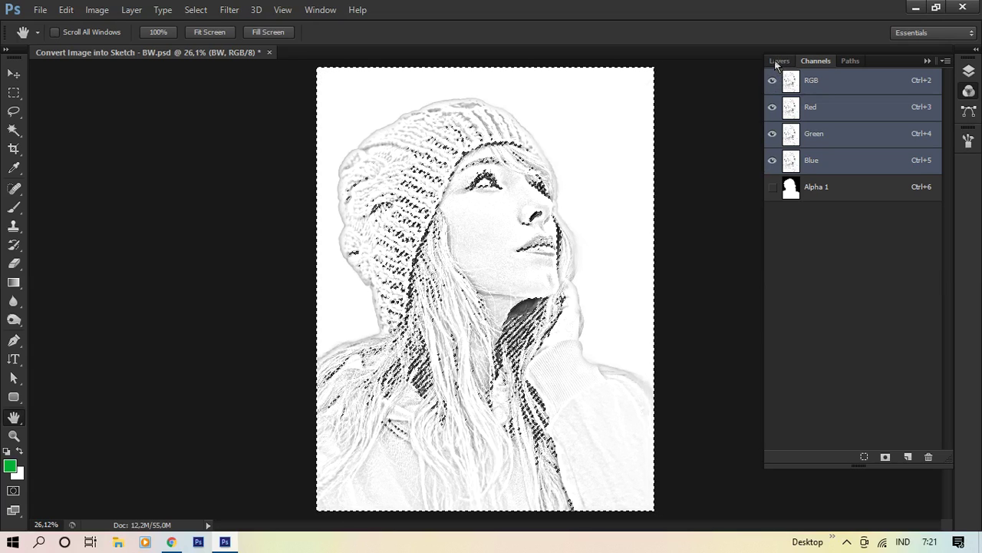
Invert the selection to cover the dark sketch strokes and hide the BW group
left_click(778, 60)
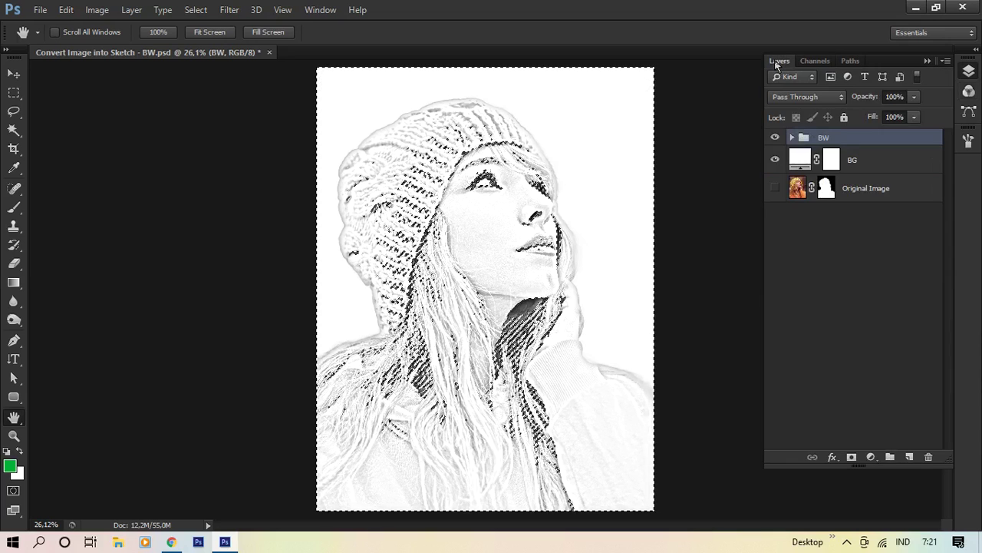
left_click(812, 60)
left_click(781, 64)
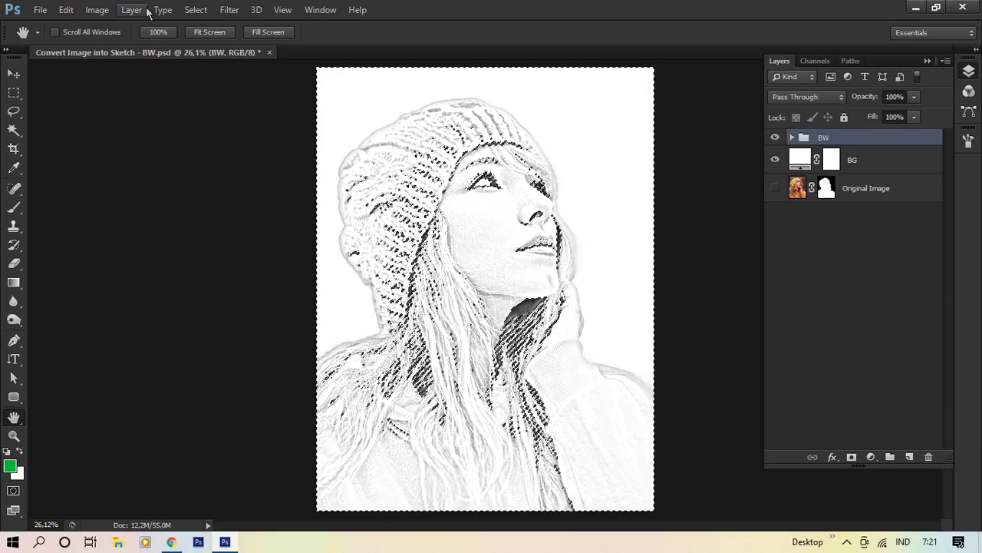
left_click(193, 13)
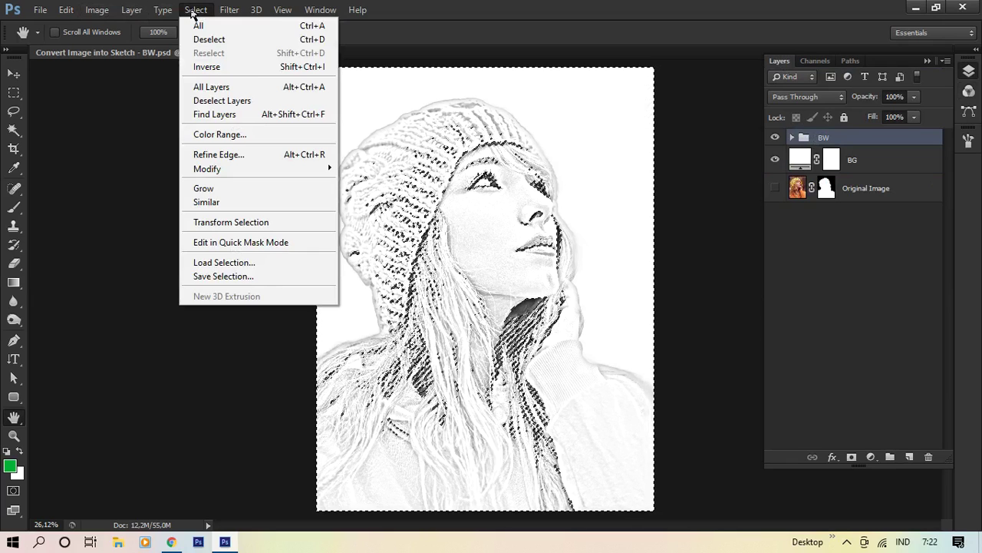
left_click(253, 69)
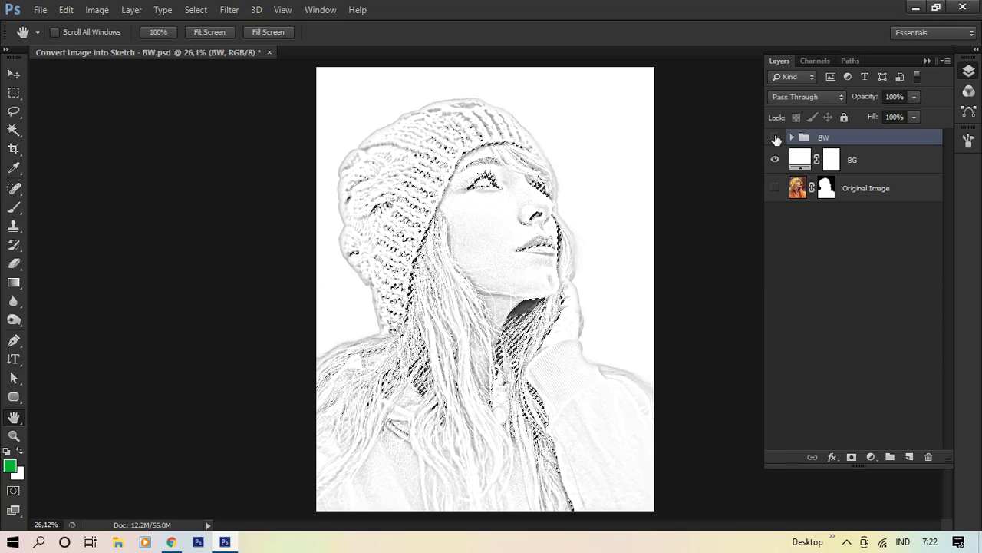
left_click(776, 138)
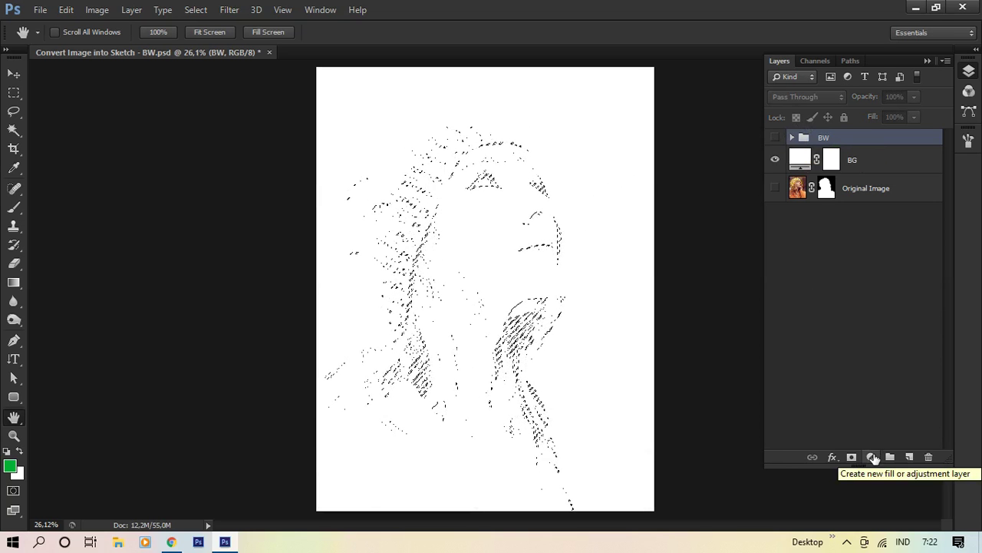
Add a blue Solid Color fill layer masked to the selected sketch strokes
left_click(873, 457)
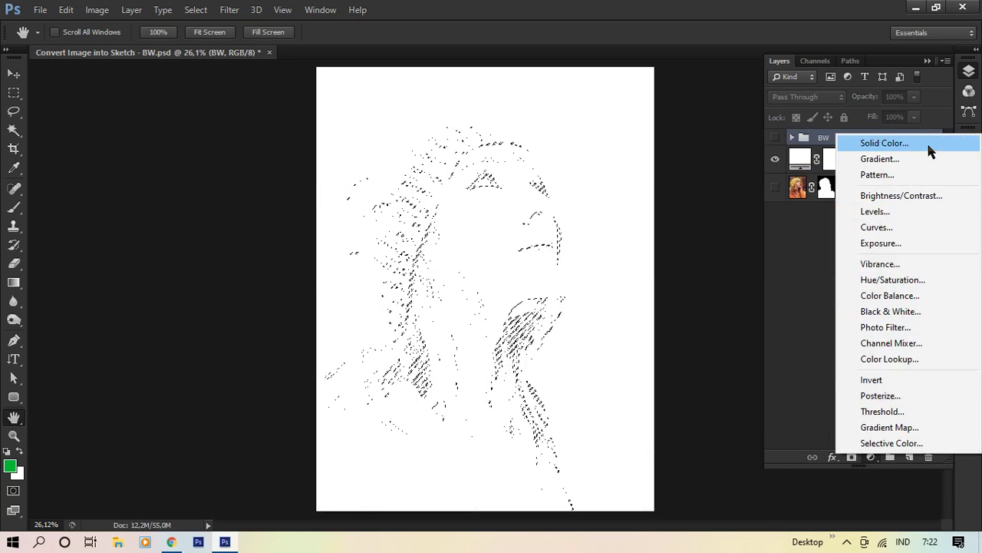
key("Escape")
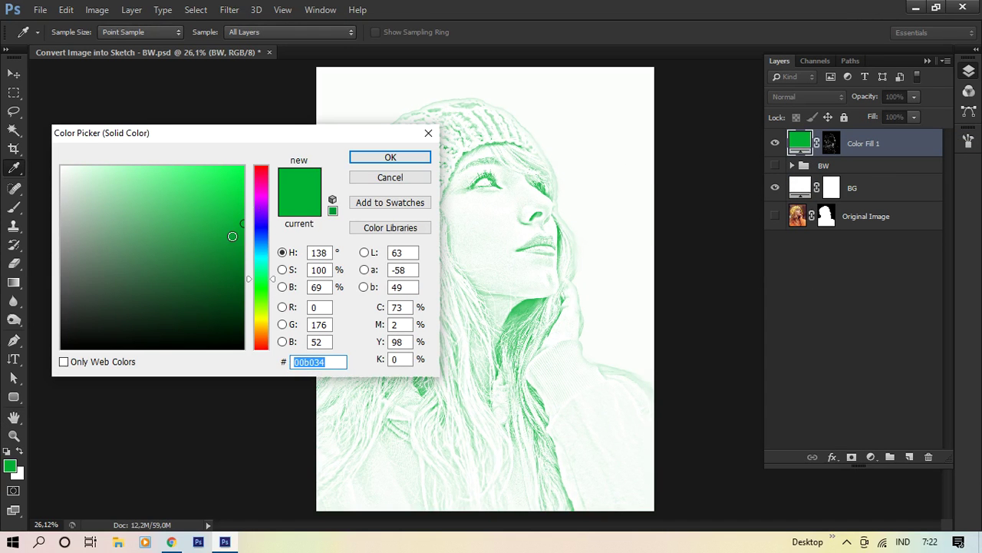
left_click(232, 258)
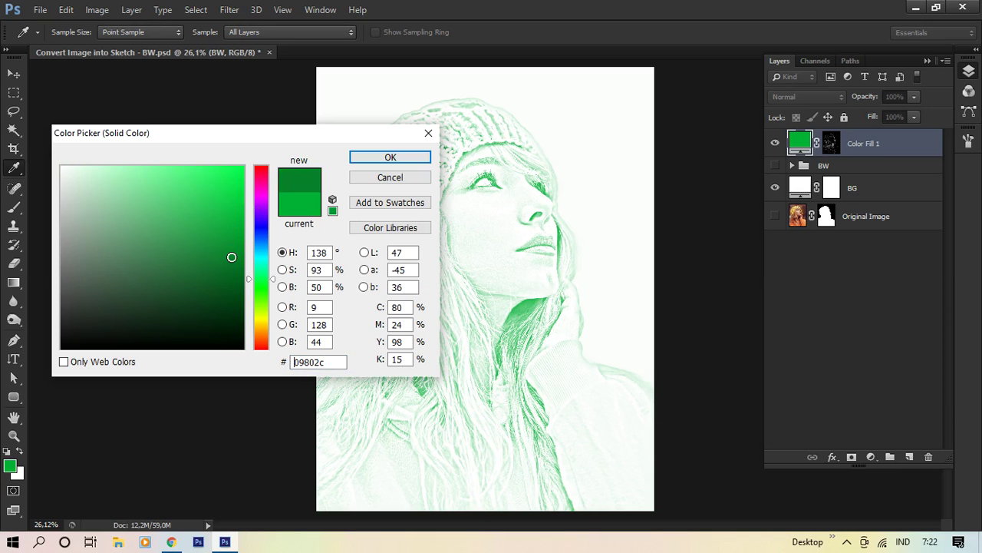
left_click(262, 246)
left_click(263, 235)
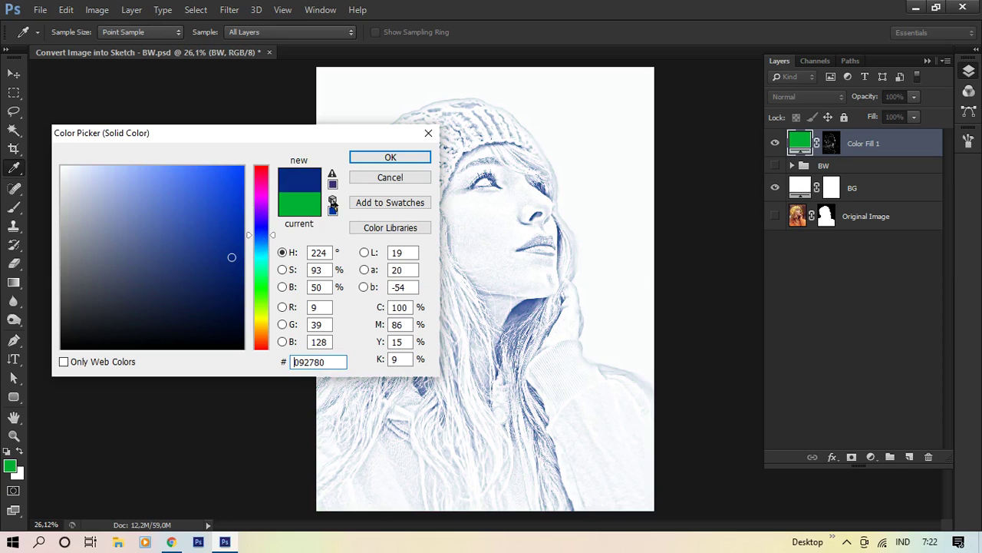
left_click(410, 158)
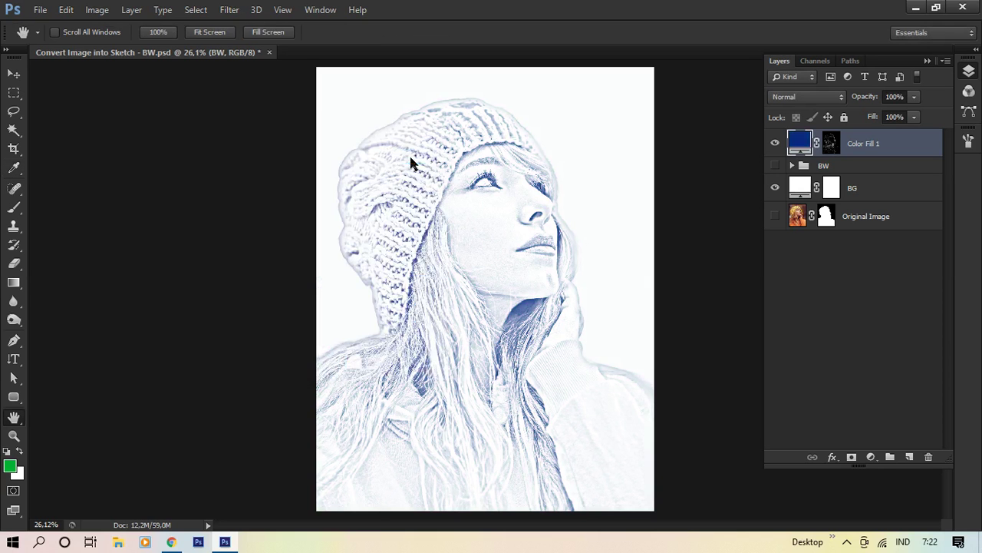
Change Color Fill 1's colour to magenta 87055e
double_click(796, 148)
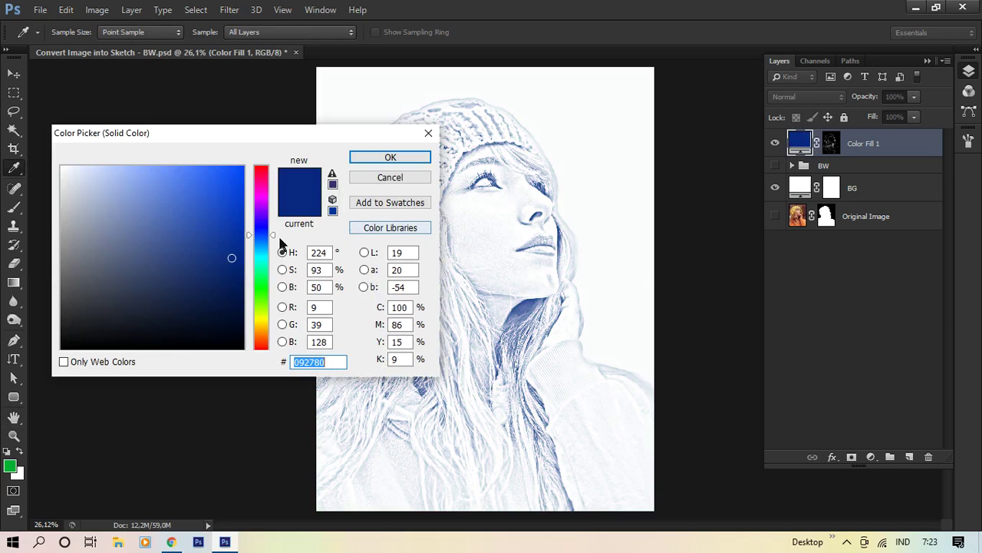
left_click_drag(263, 222, 261, 186)
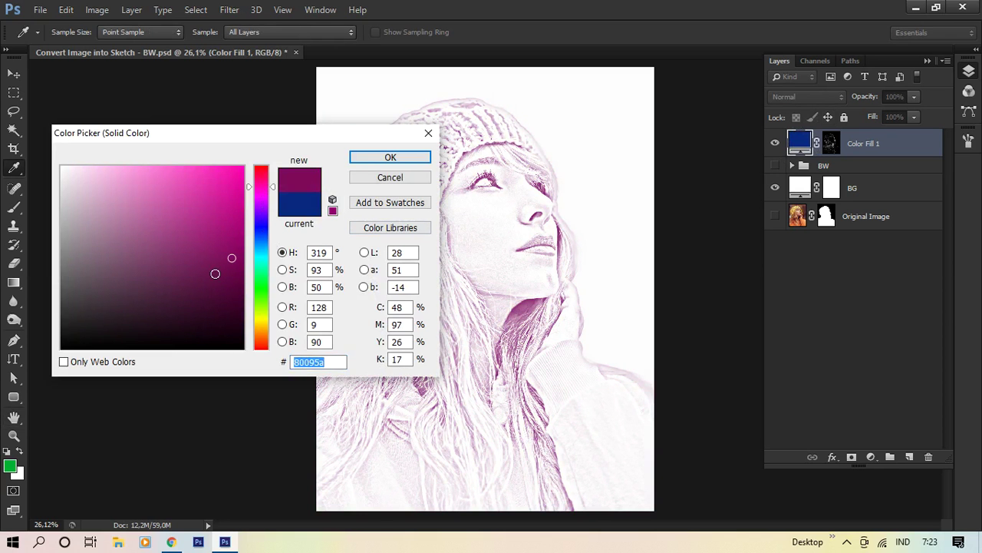
left_click(218, 286)
left_click(237, 252)
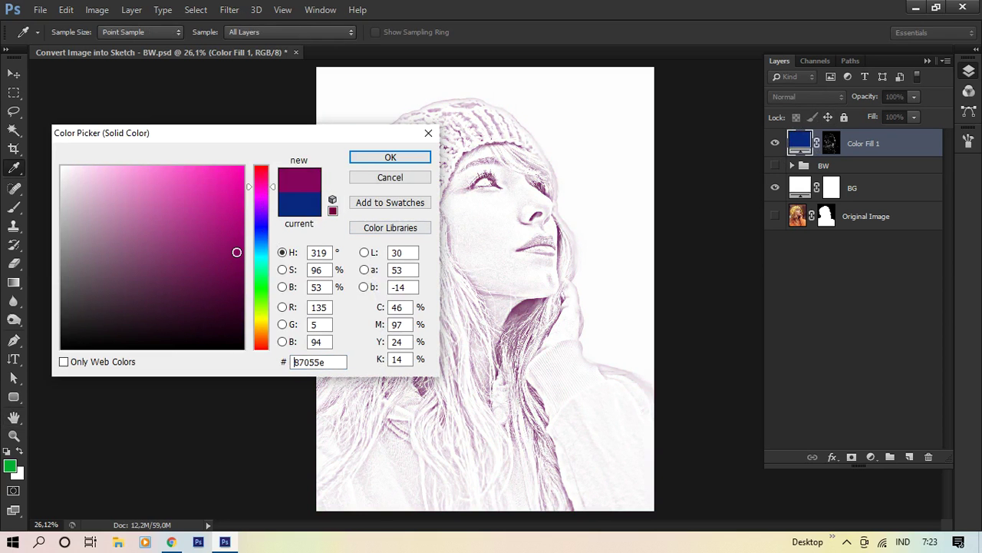
left_click(391, 159)
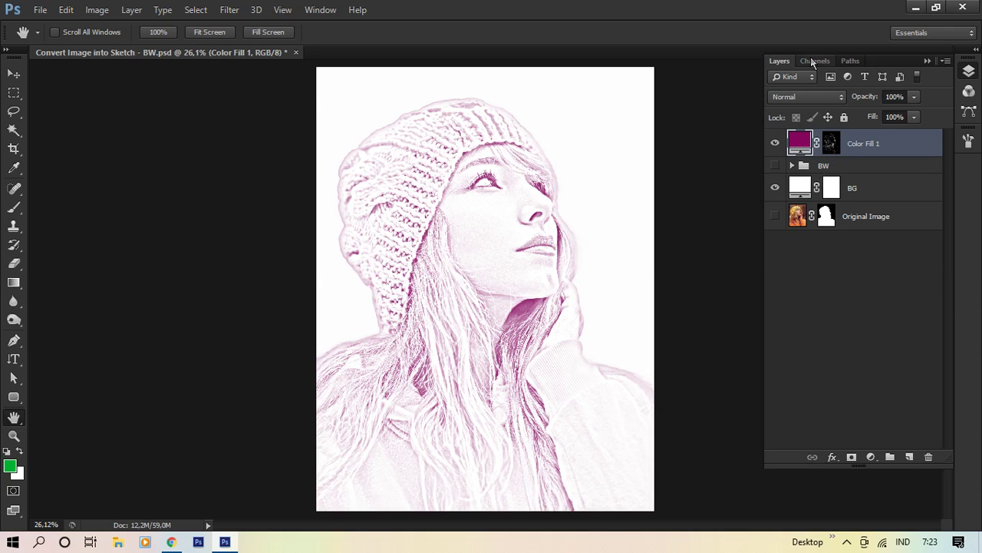
Drag Color Fill 1's mask back into place and hide the Color Fill 1 layer
left_click(813, 60)
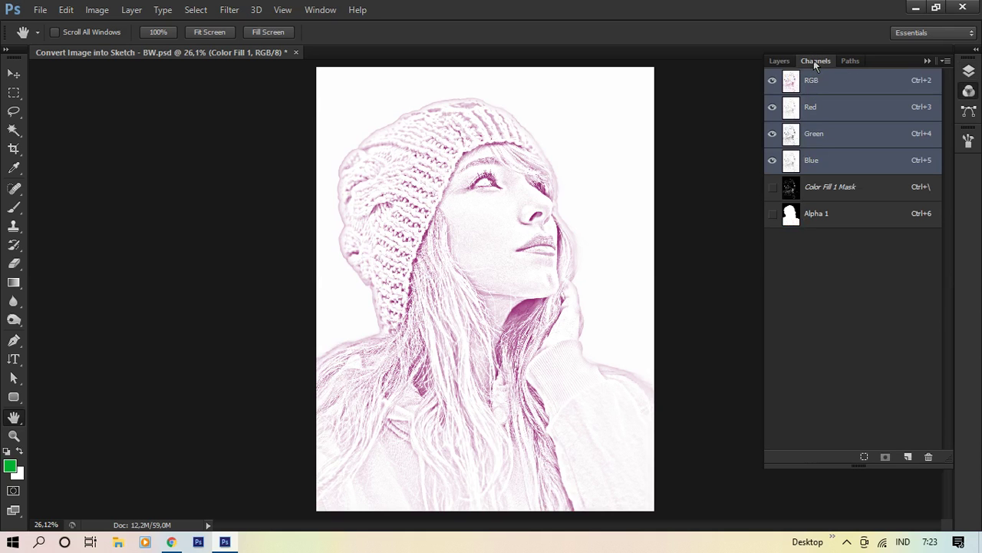
left_click(780, 60)
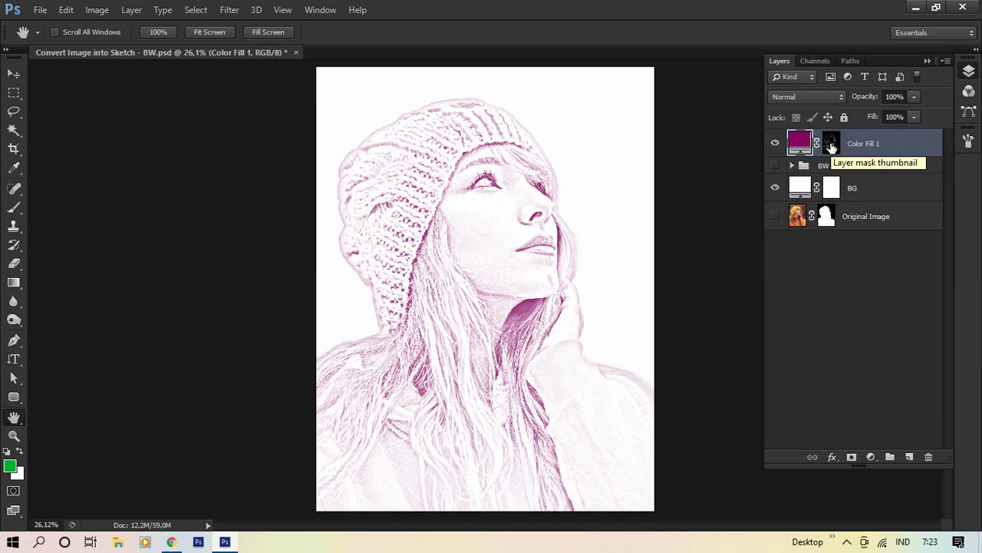
left_click_drag(831, 146, 833, 149)
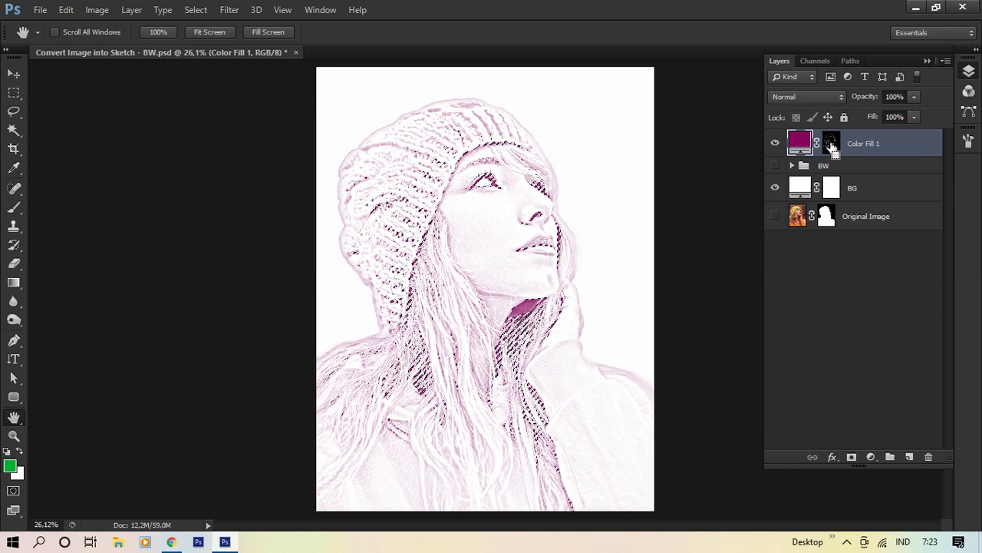
left_click_drag(830, 175, 833, 146)
left_click(775, 145)
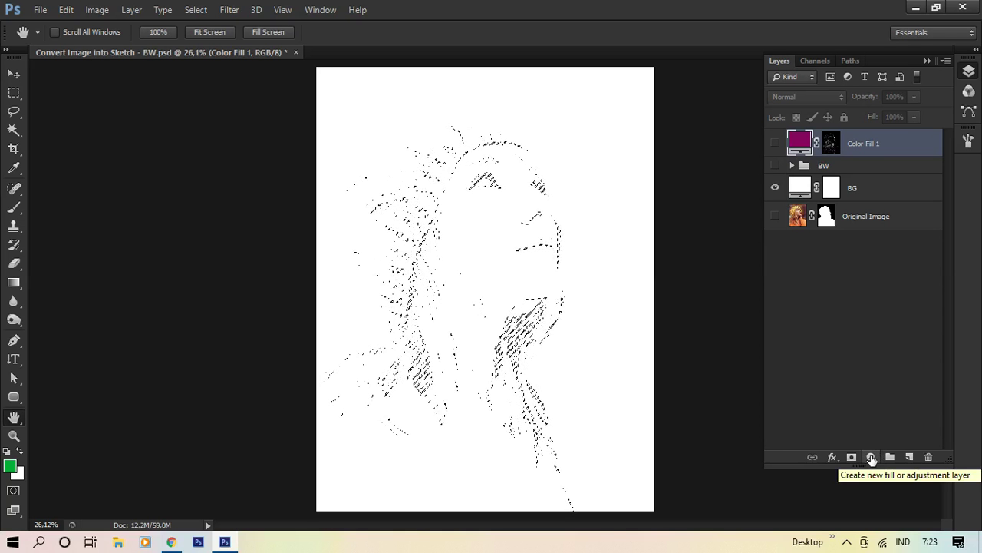
Add a Gradient Fill layer from the fill and adjustment layer menu
left_click(871, 457)
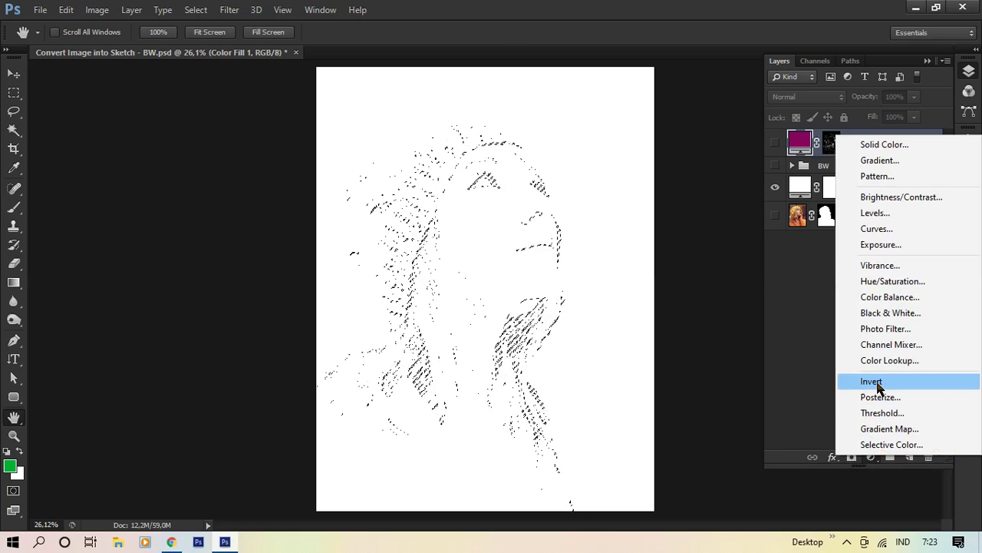
left_click(928, 161)
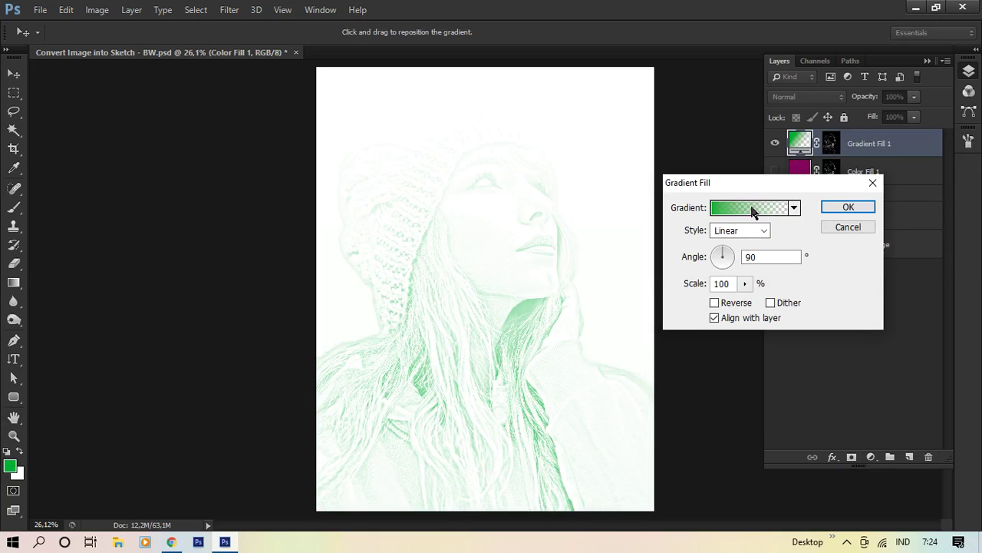
Apply the Blue, Red, Yellow preset in the gradient editor
left_click(752, 208)
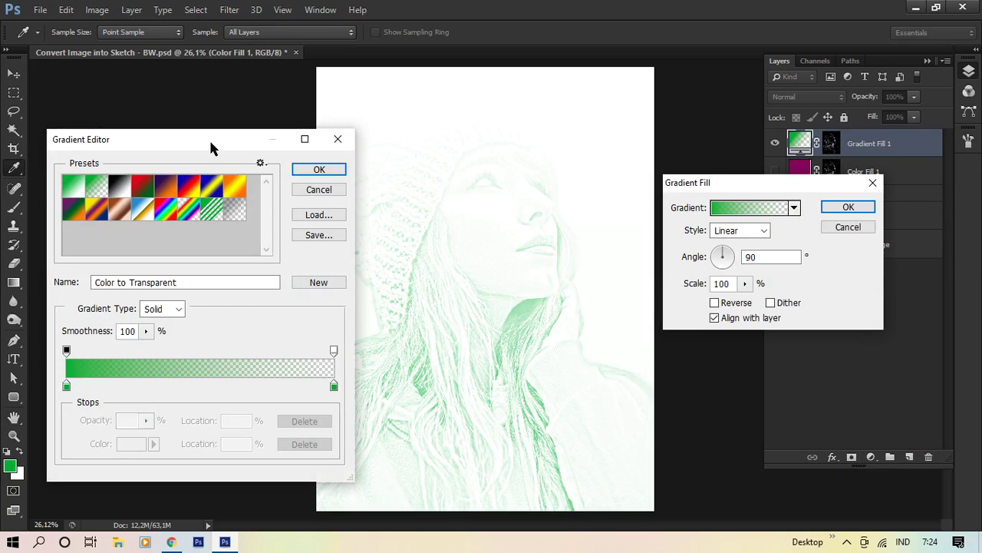
left_click_drag(210, 142, 195, 101)
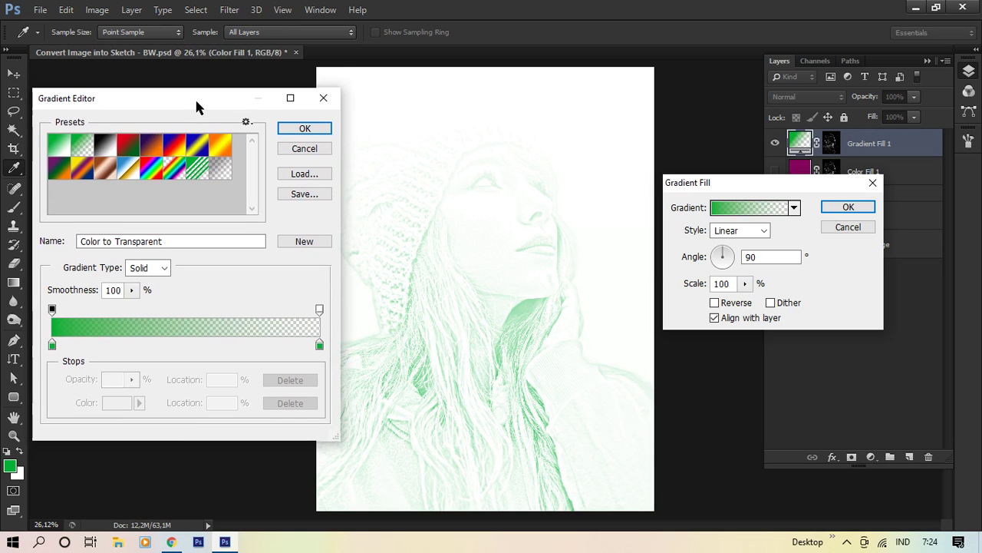
left_click(177, 145)
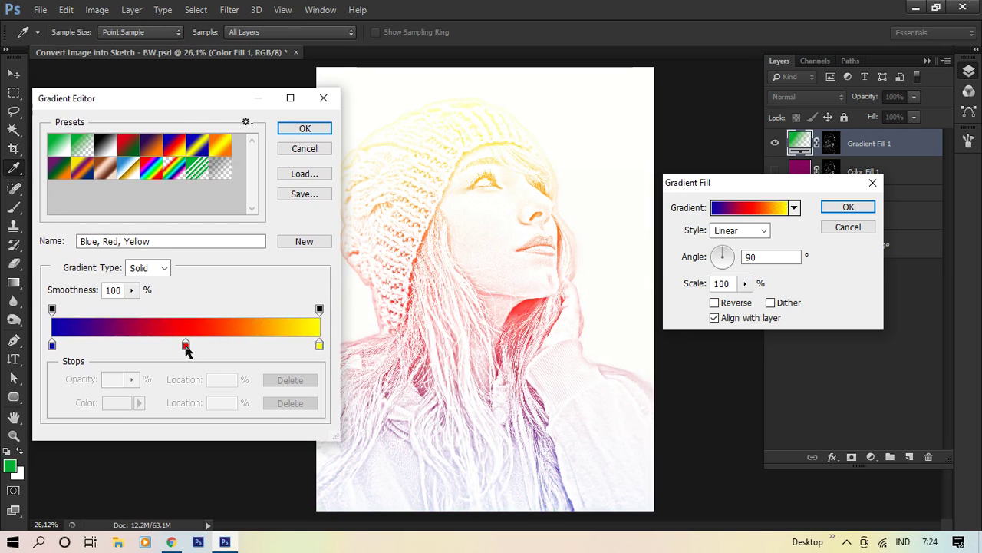
Keep the middle stop red, move it to 49% location, and accept the gradient
left_click(186, 345)
double_click(186, 345)
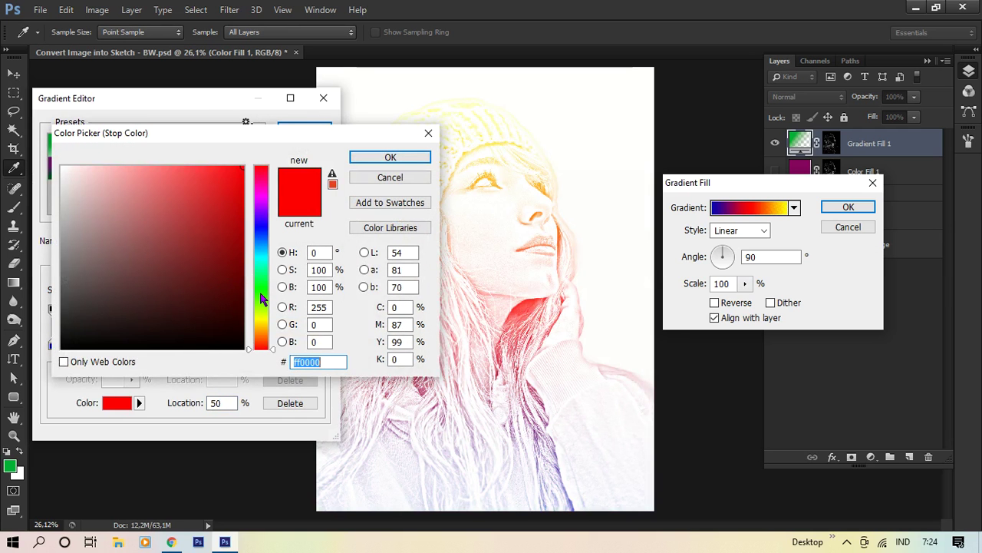
left_click(264, 326)
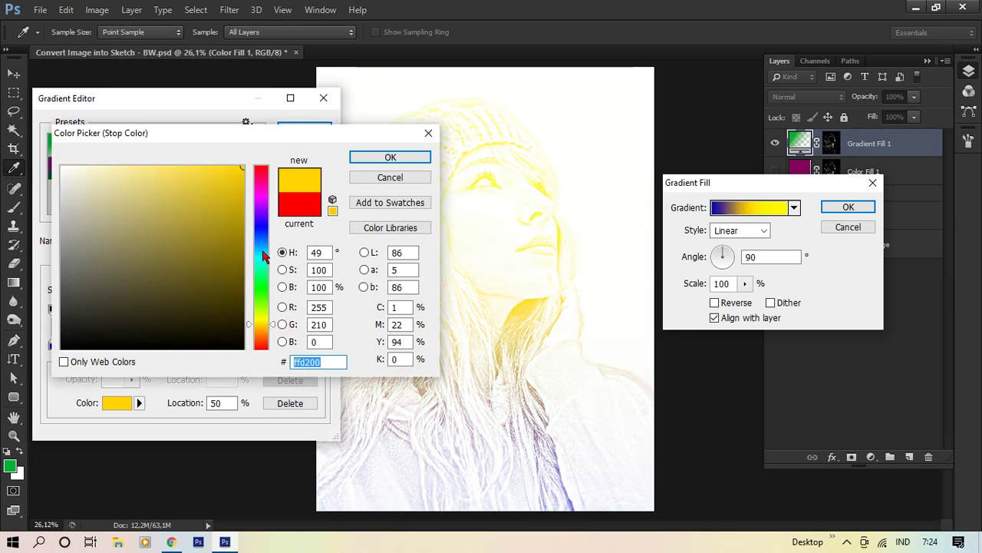
left_click(262, 213)
left_click_drag(261, 209, 261, 186)
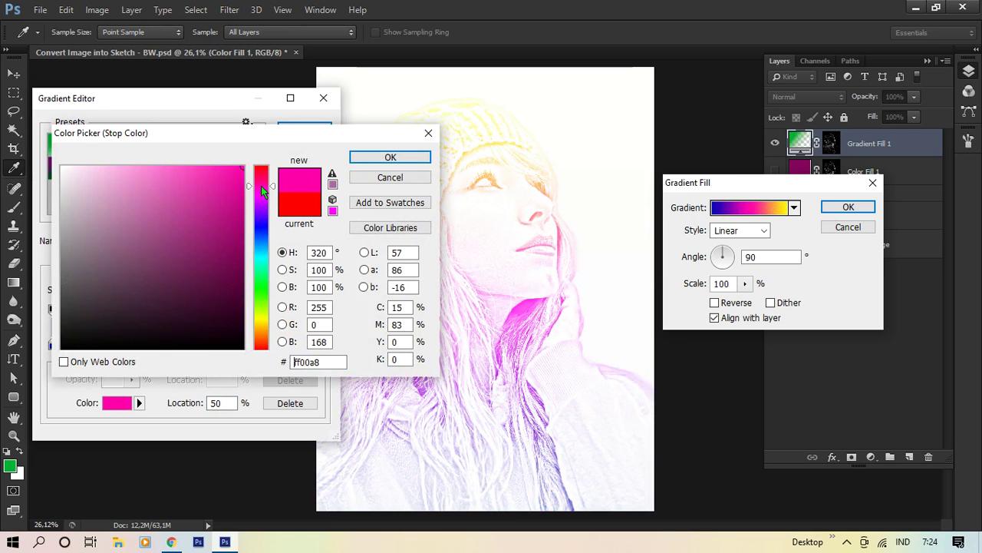
left_click(384, 177)
key("Down")
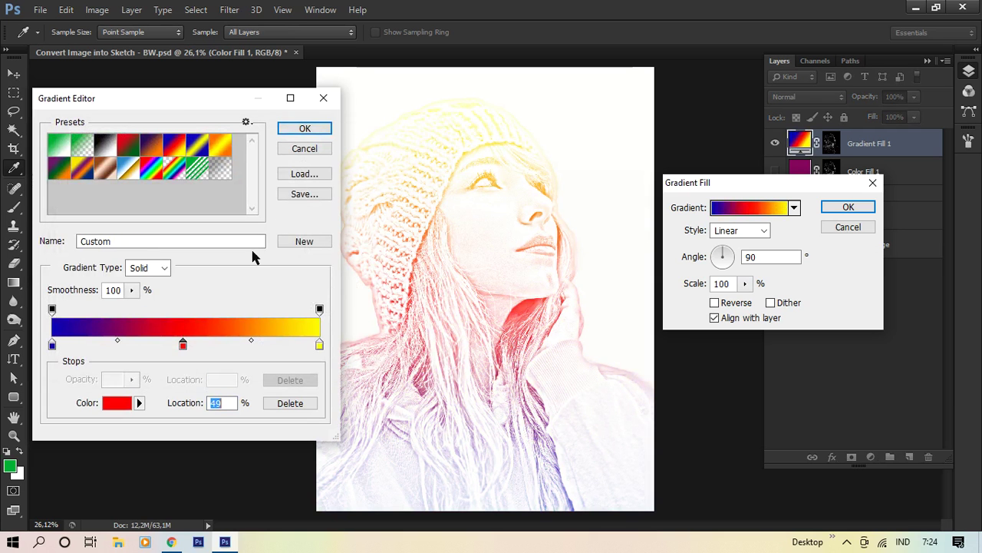
left_click_drag(183, 344, 184, 346)
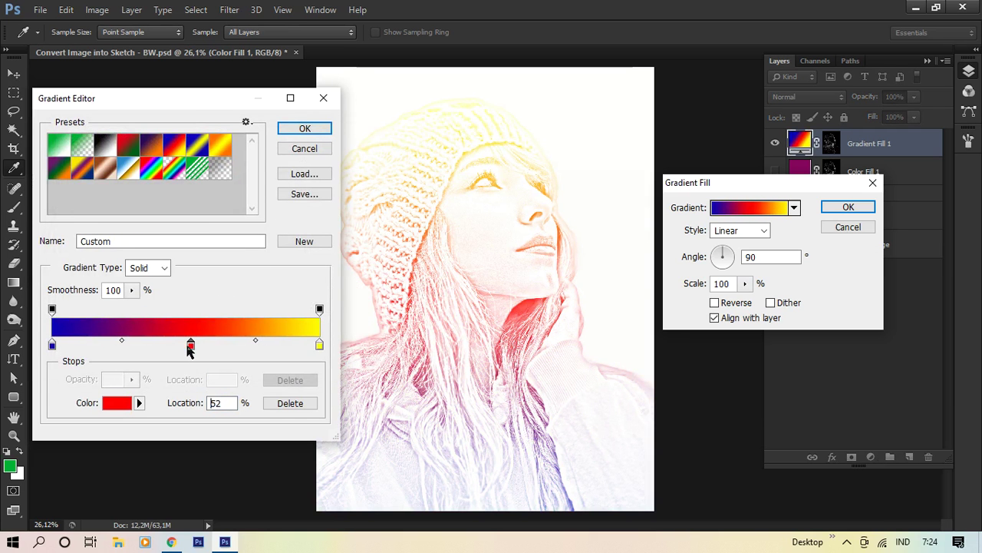
left_click(184, 347)
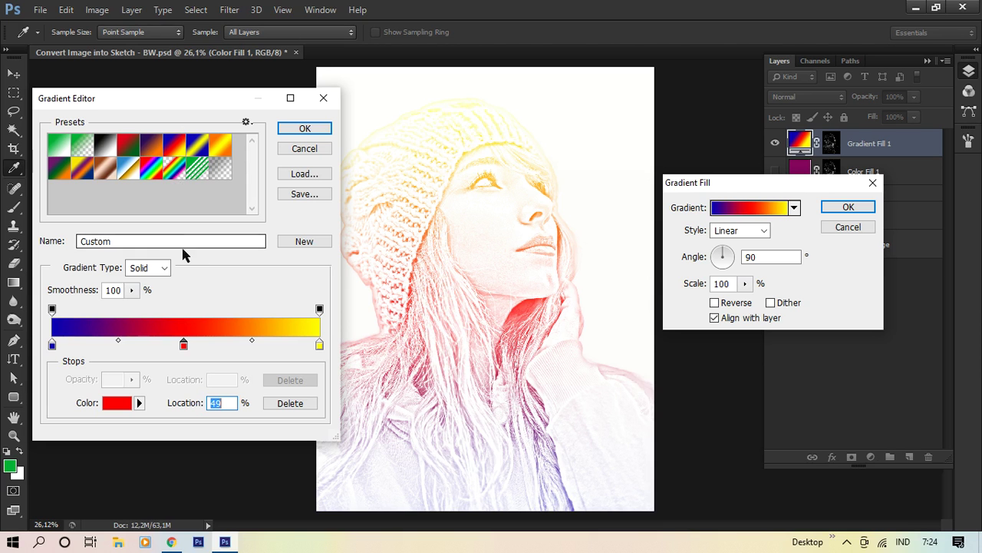
left_click(307, 128)
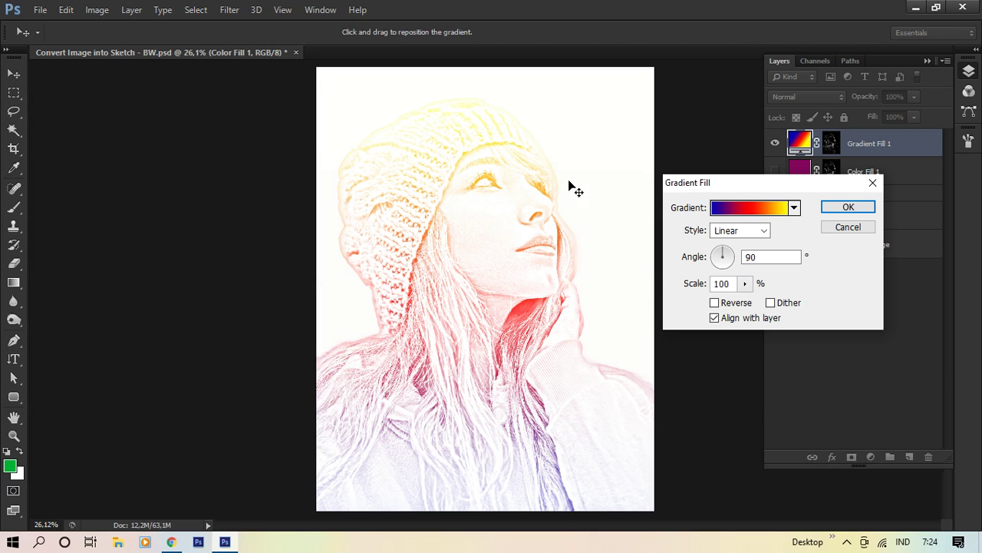
Reverse the gradient, set its angle to 49.4°, and commit Gradient Fill 1
left_click(716, 303)
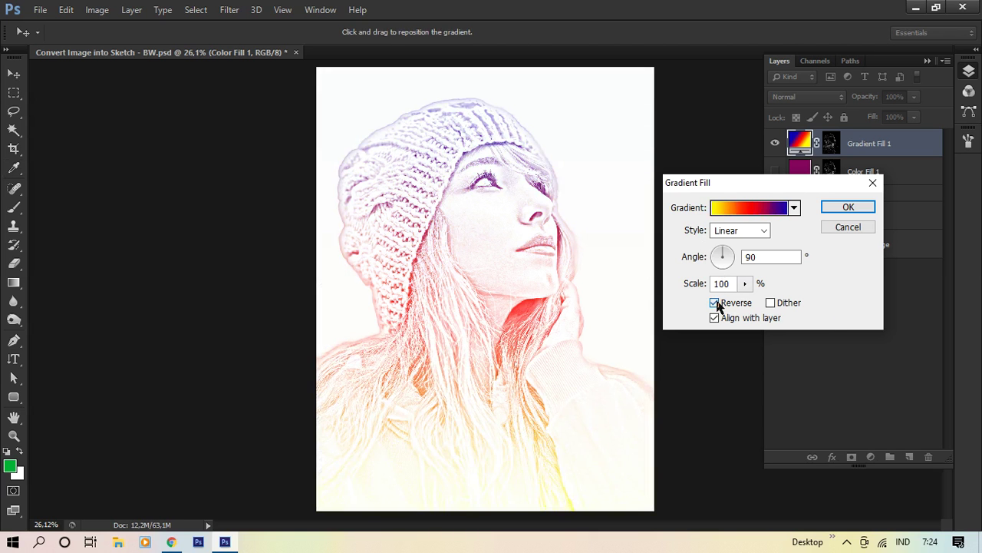
left_click(716, 303)
left_click(716, 303)
left_click_drag(722, 256, 727, 250)
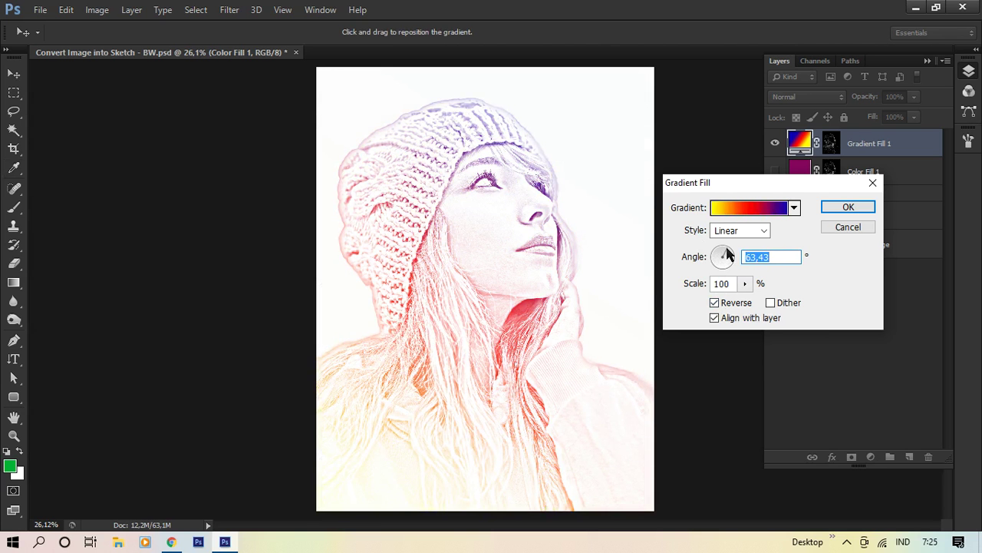
left_click(727, 255)
mouse_move(832, 183)
left_mouse_down()
mouse_move(826, 244)
mouse_move(799, 218)
left_mouse_up()
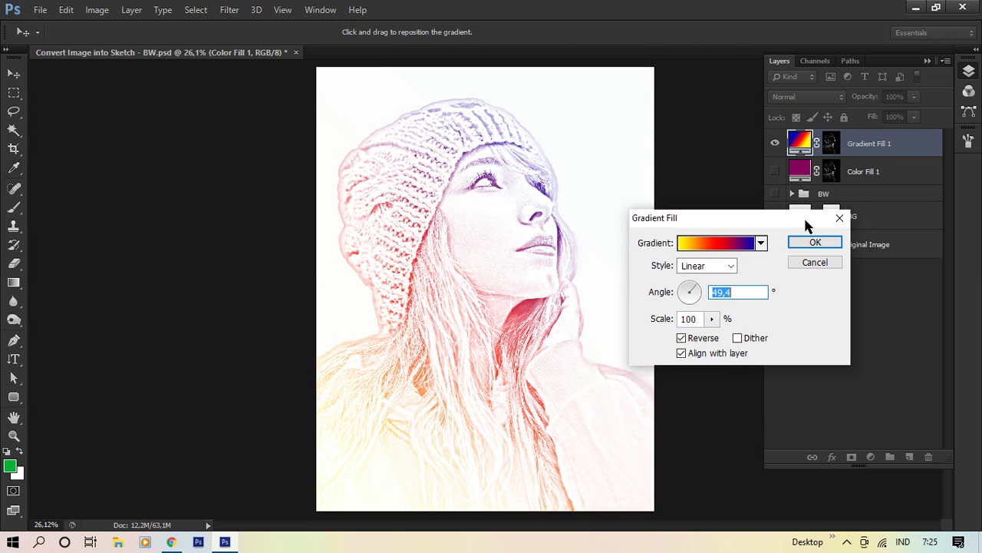
left_click(816, 242)
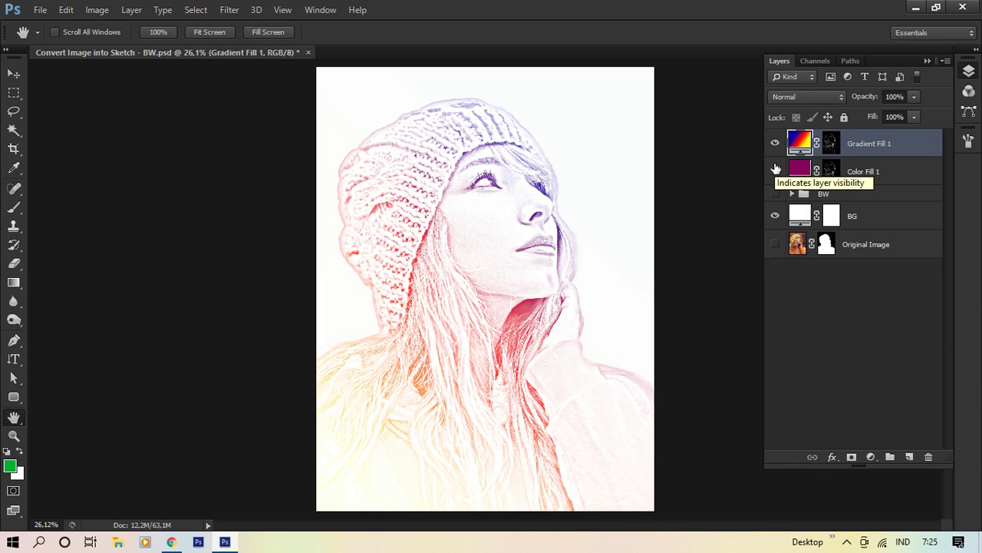
left_click(775, 170)
left_click(777, 145)
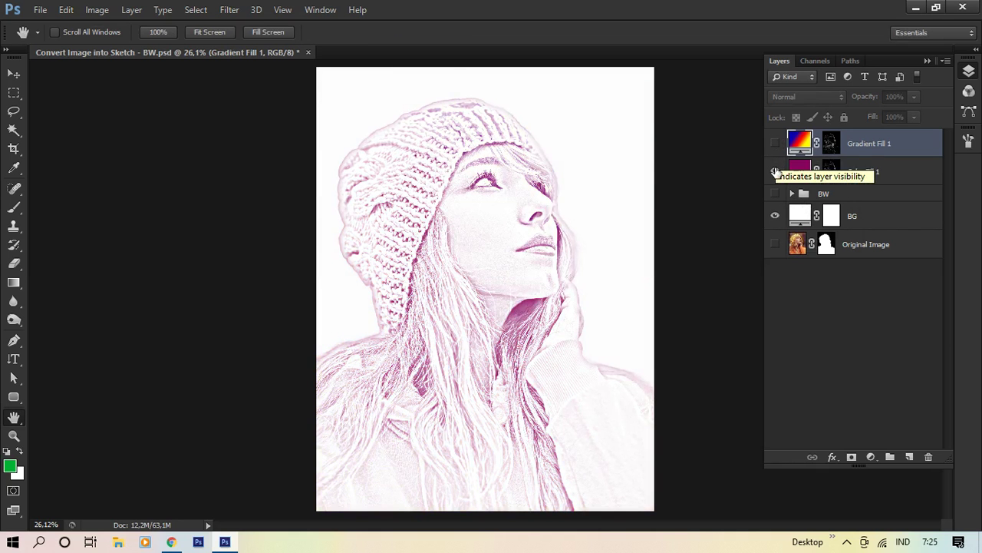
left_click(775, 171)
left_click(777, 145)
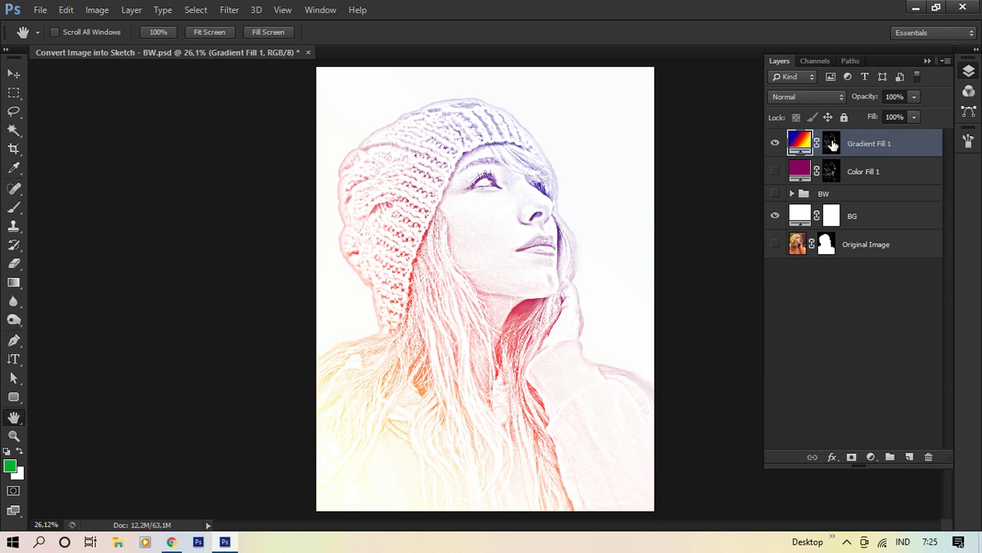
Hide Gradient Fill 1 and add a new empty layer named Colorize
left_click_drag(832, 146, 832, 146)
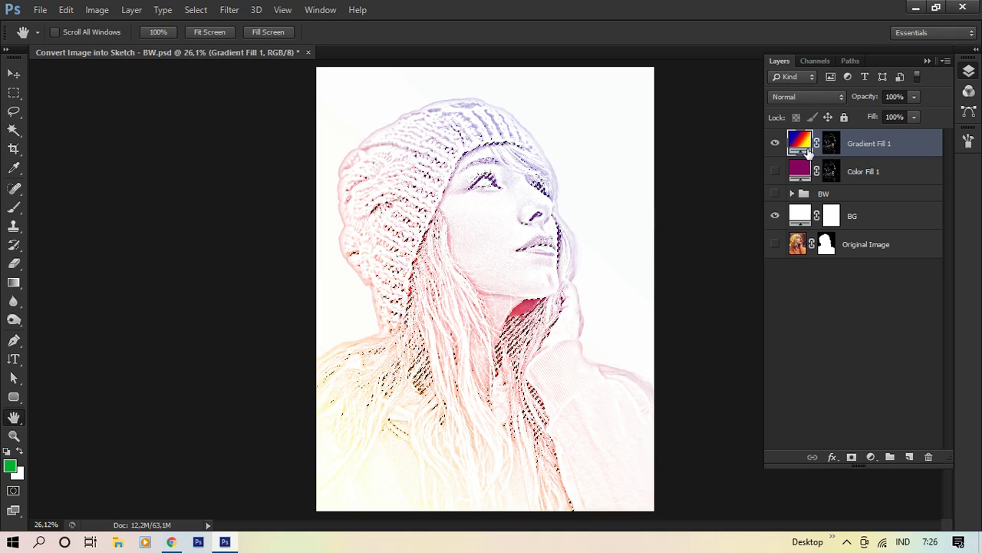
left_click(775, 143)
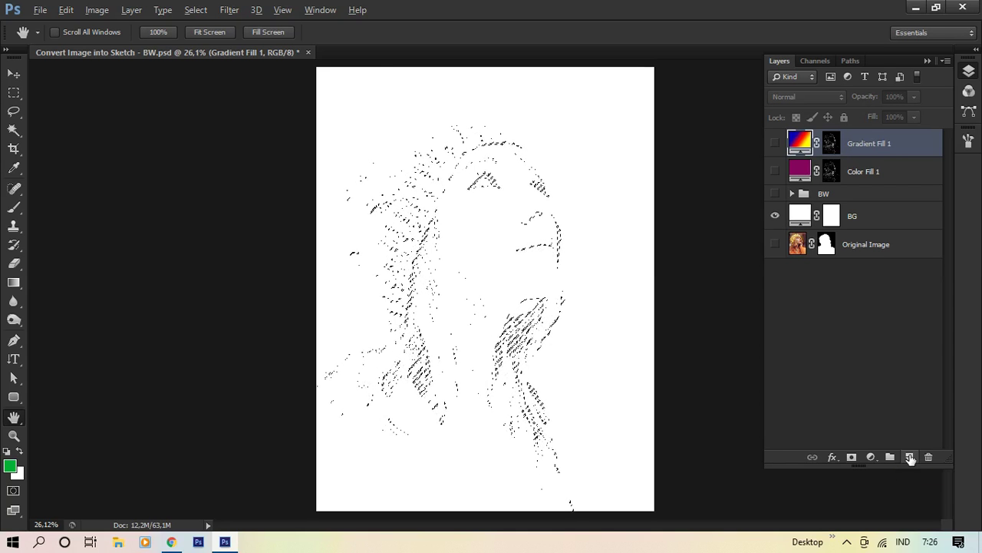
left_click(910, 458, "alt")
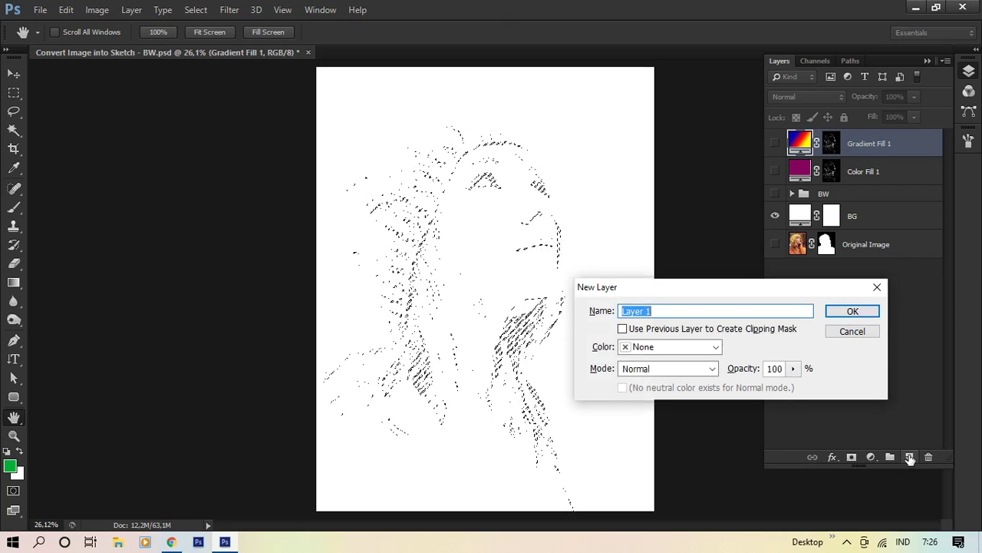
left_click_drag(758, 284, 791, 319)
type("Colorize")
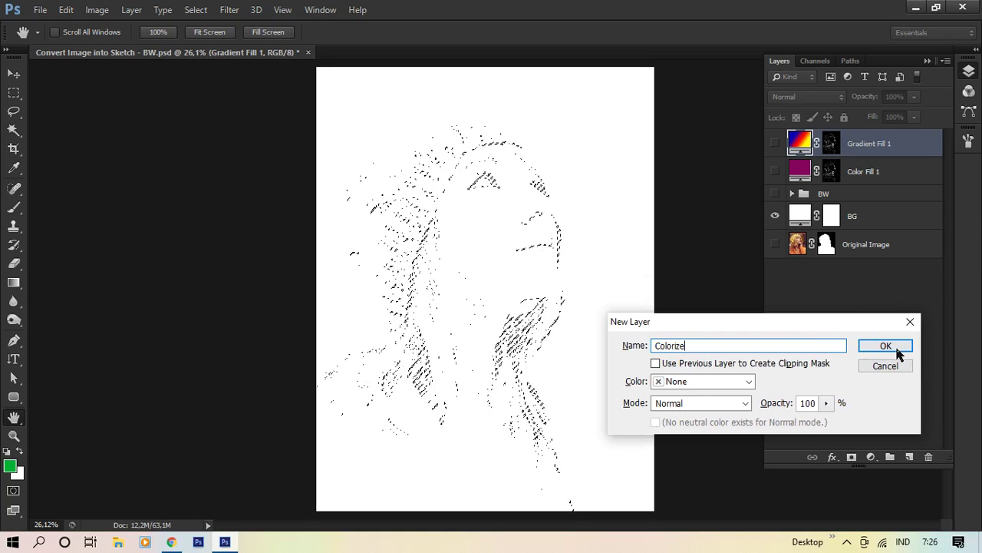
left_click(895, 347)
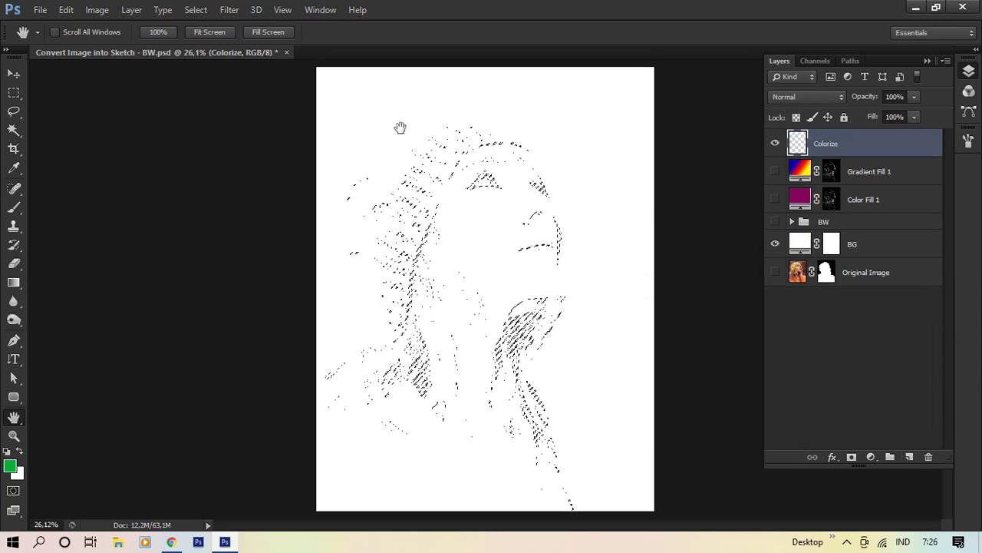
left_click(66, 10)
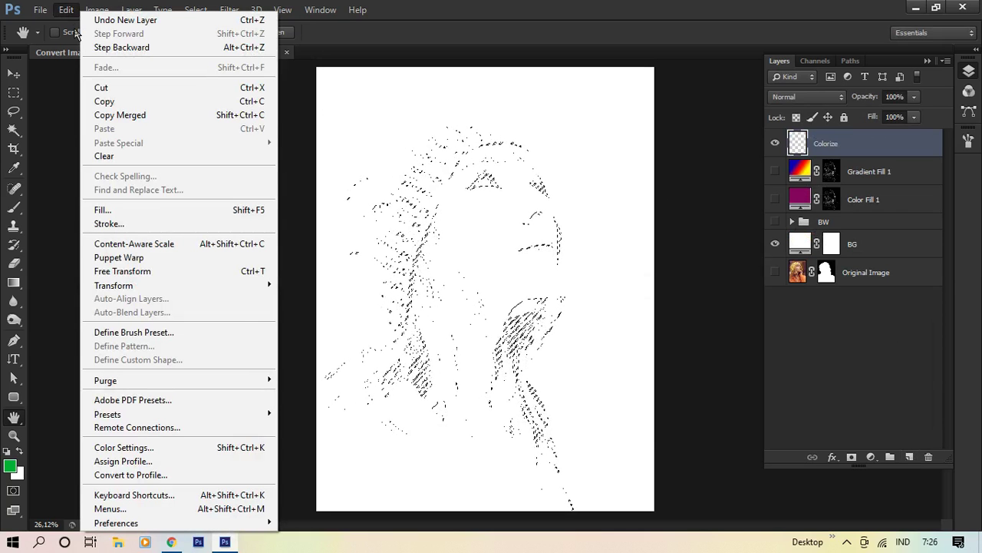
Fill the Colorize layer's selection with White at 100% opacity in Normal mode
left_click(151, 211)
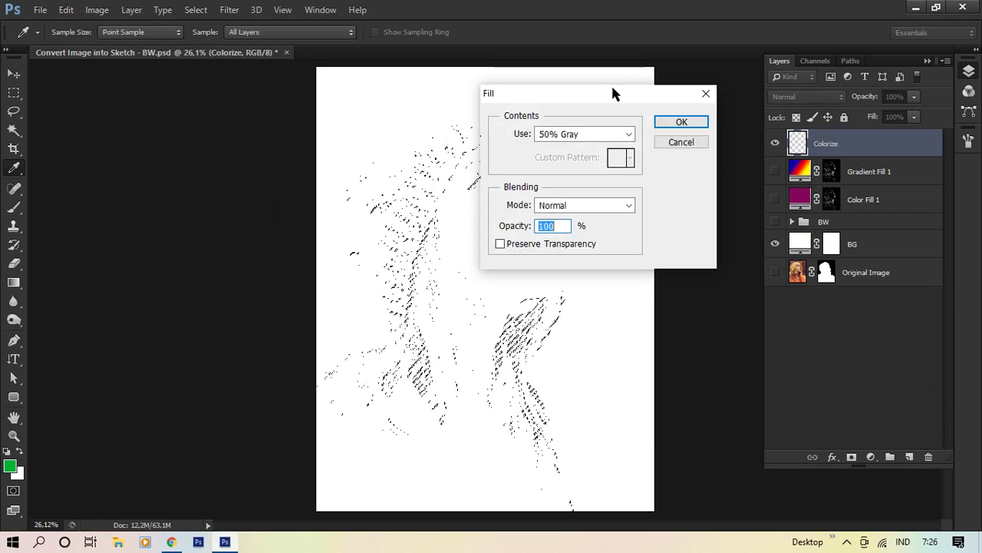
left_click_drag(612, 88, 250, 101)
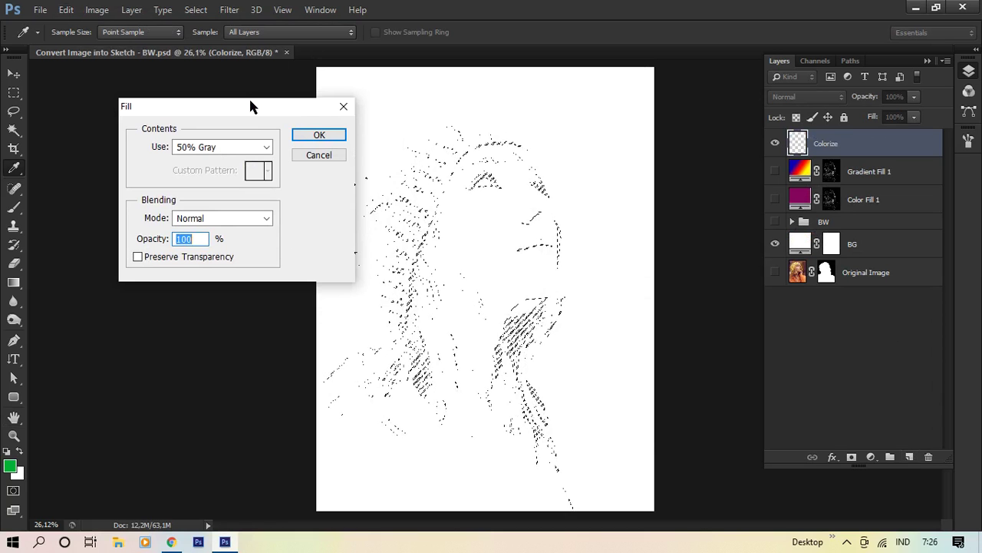
left_click(267, 146)
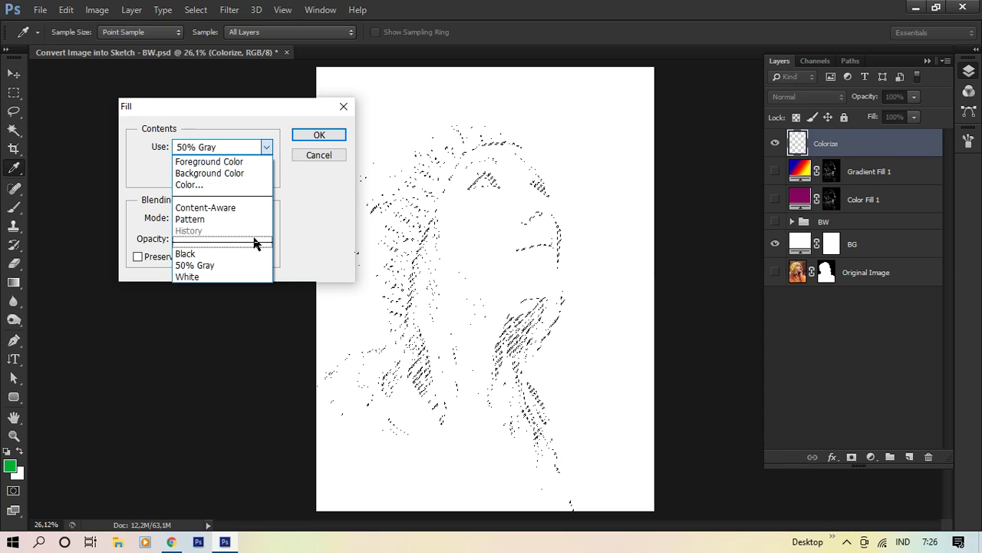
left_click(249, 277)
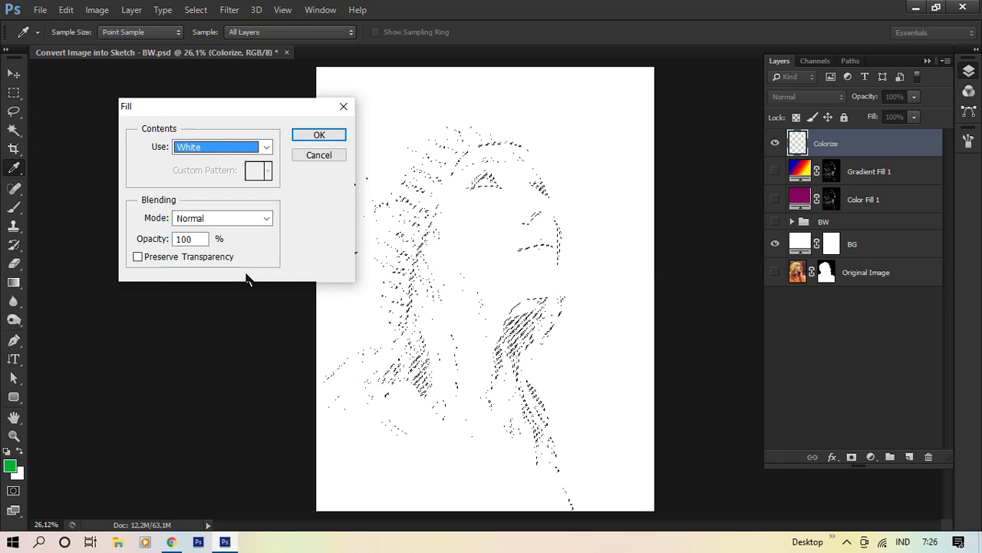
left_click(328, 138)
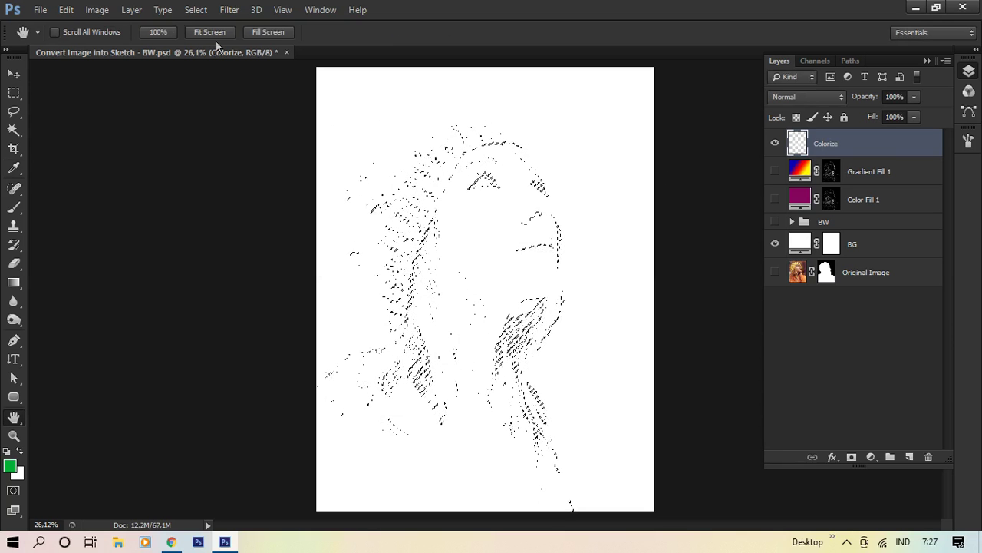
left_click(197, 10)
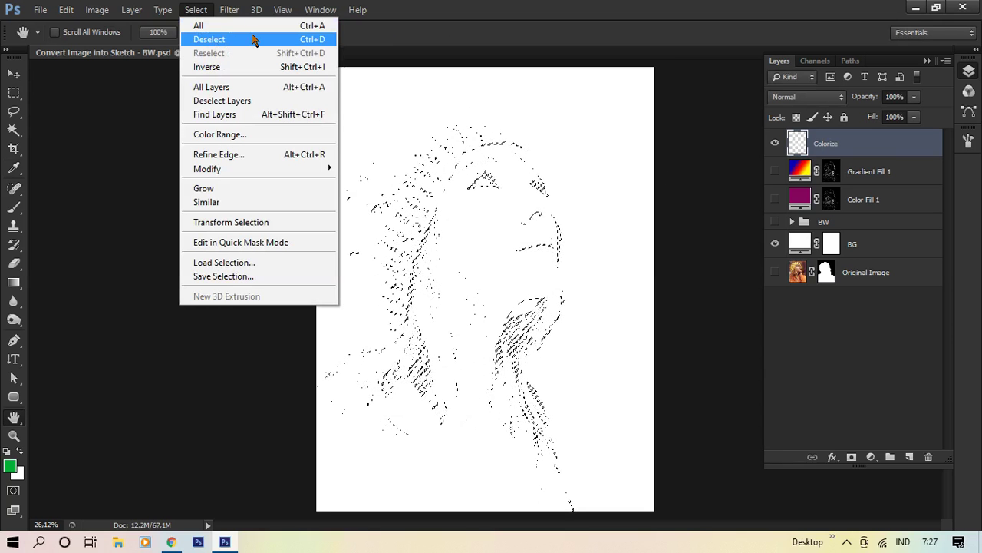
Deselect so the canvas shows plain white, and switch to the Brush Tool
left_click(215, 43)
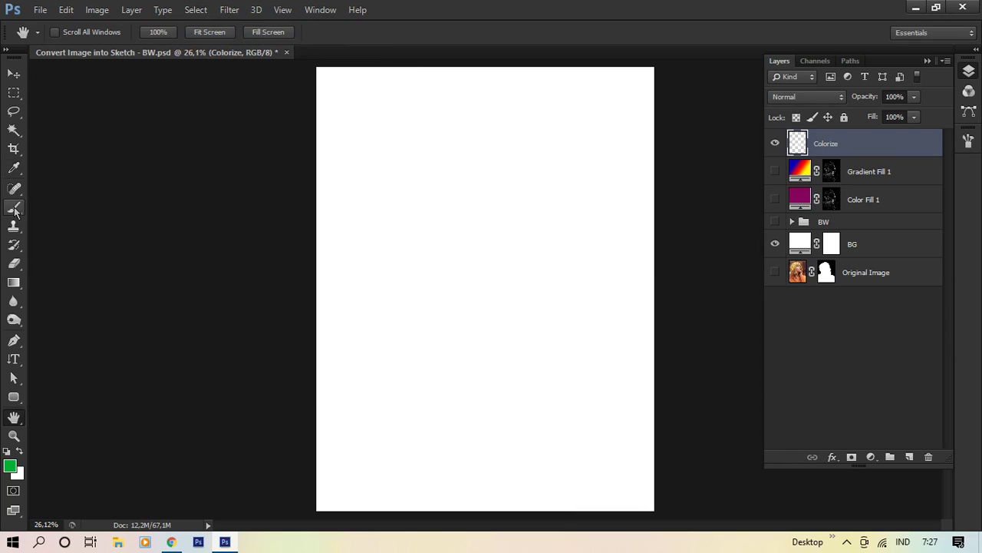
left_click_drag(16, 212, 59, 209)
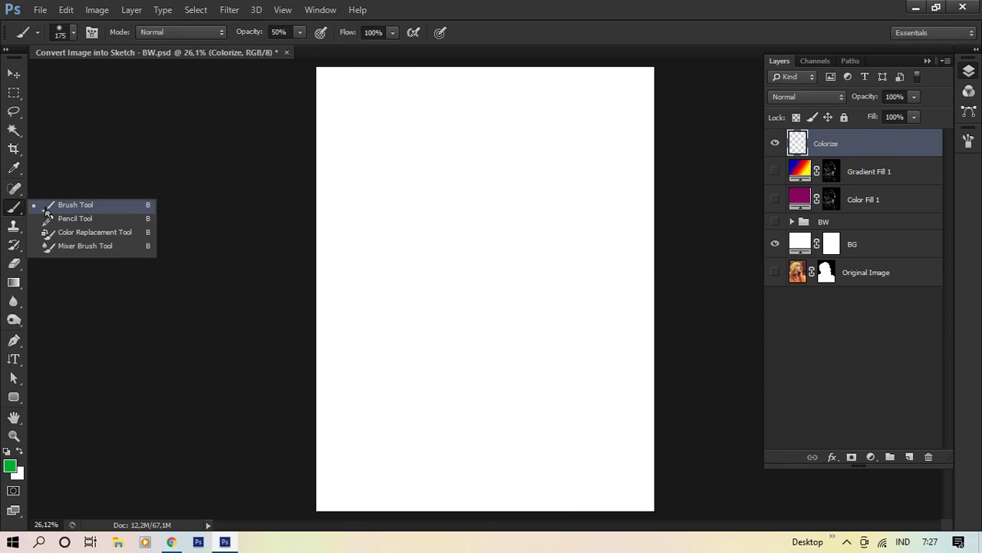
left_click(60, 209)
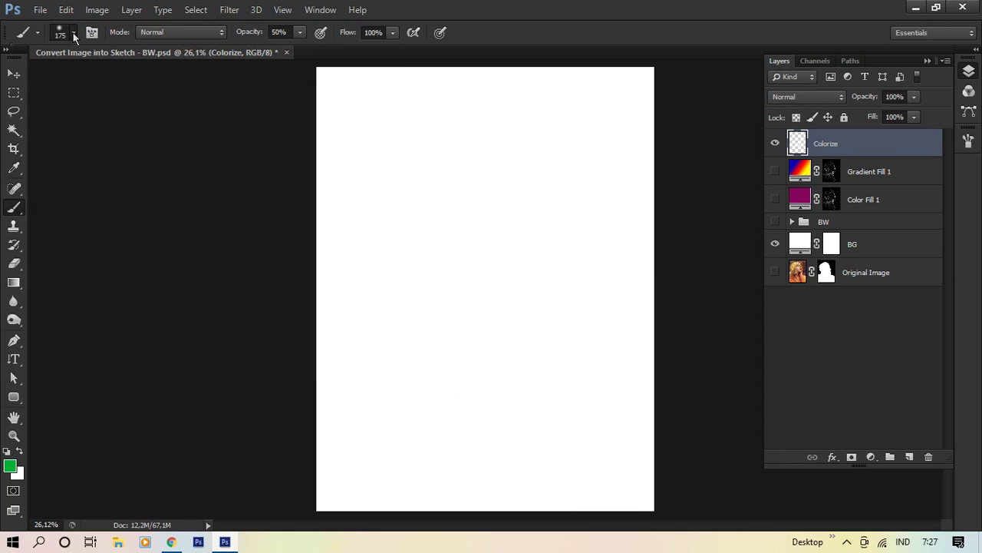
Set the brush to a soft round tip with 0% hardness, enlarged to 500 px
left_click(73, 35)
left_click(73, 34)
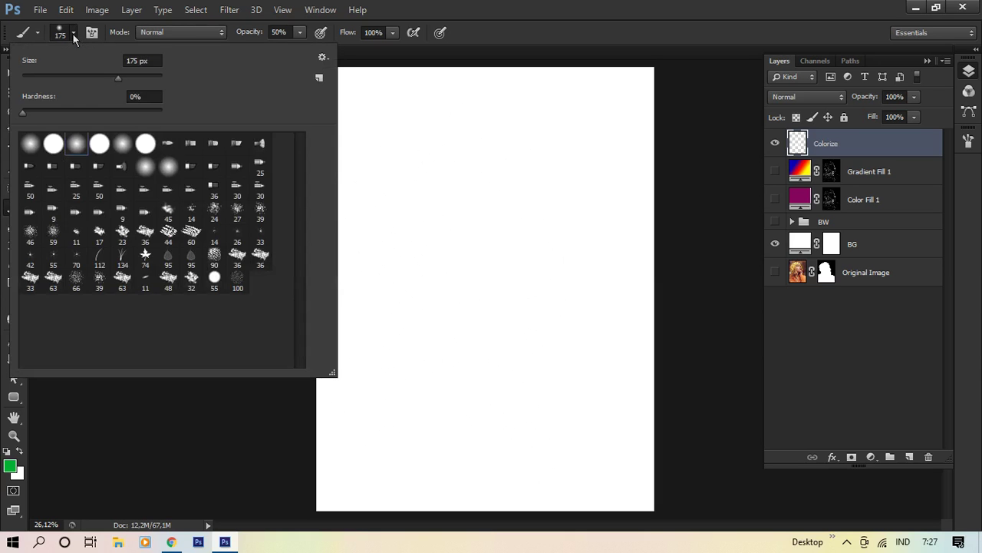
left_click(121, 143)
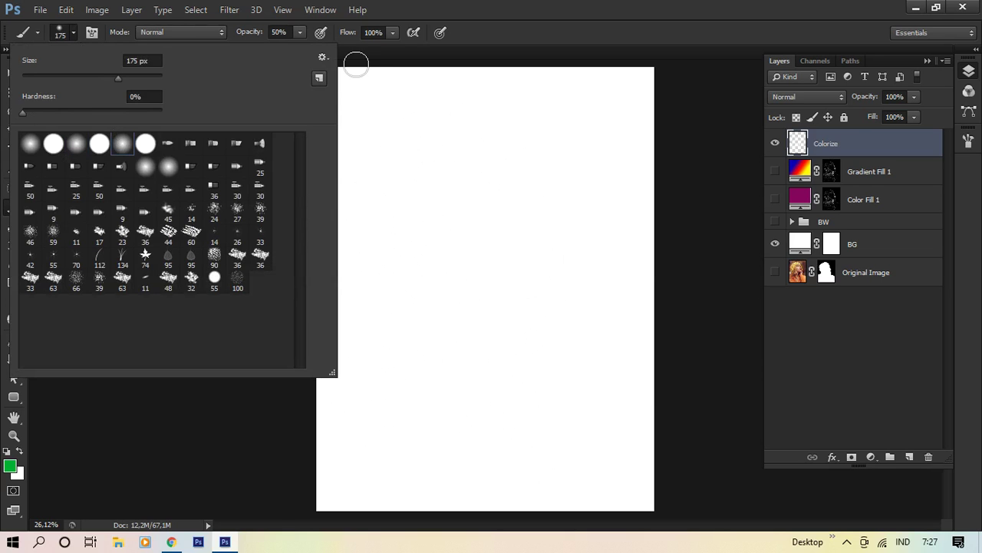
left_click(591, 23)
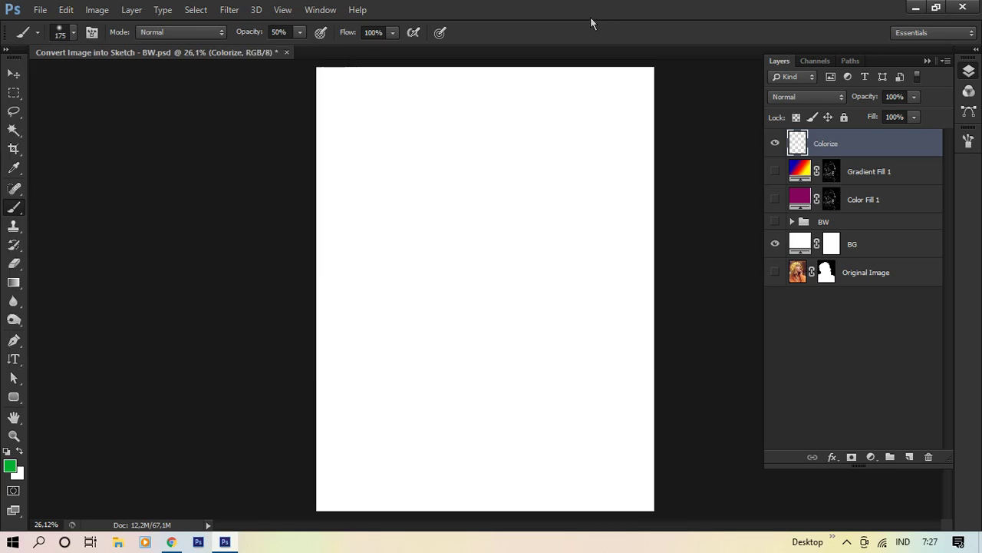
key("bracketright")
key("bracketright")
key("bracketright")
key("bracketright")
key("bracketright")
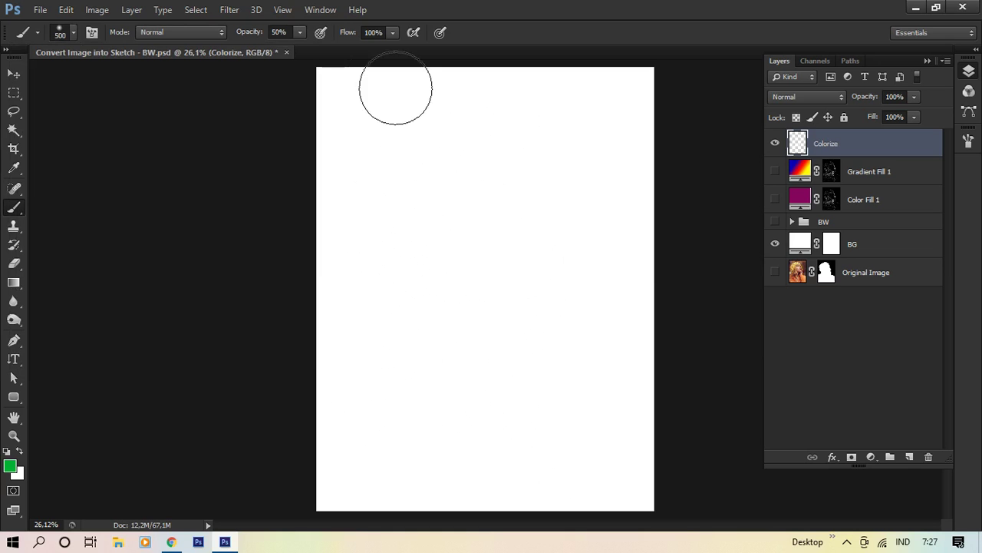
left_click(322, 11)
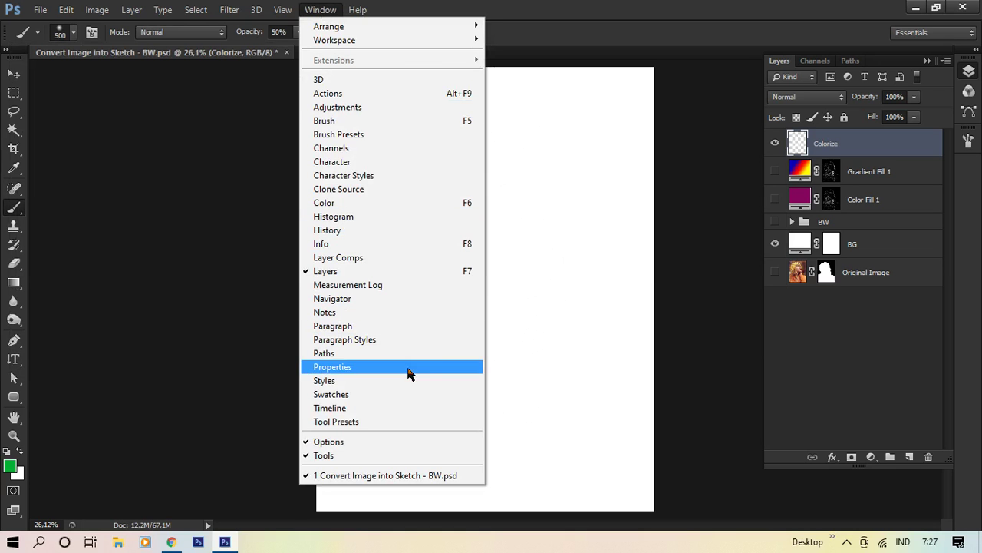
Show the Swatches panel beside the portrait and the Color sliders panel
left_click(409, 396)
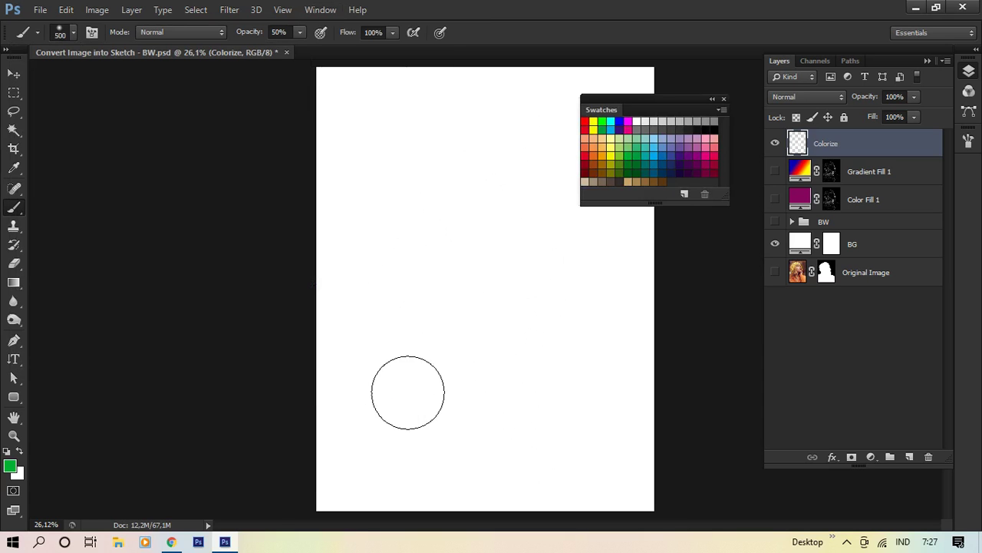
left_click_drag(677, 98, 195, 91)
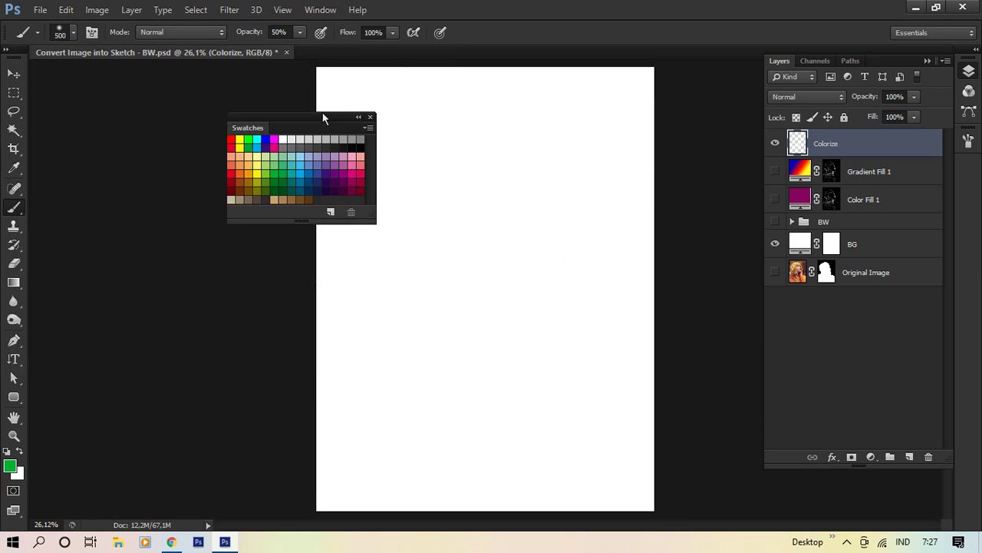
left_click(320, 9)
left_click(368, 202)
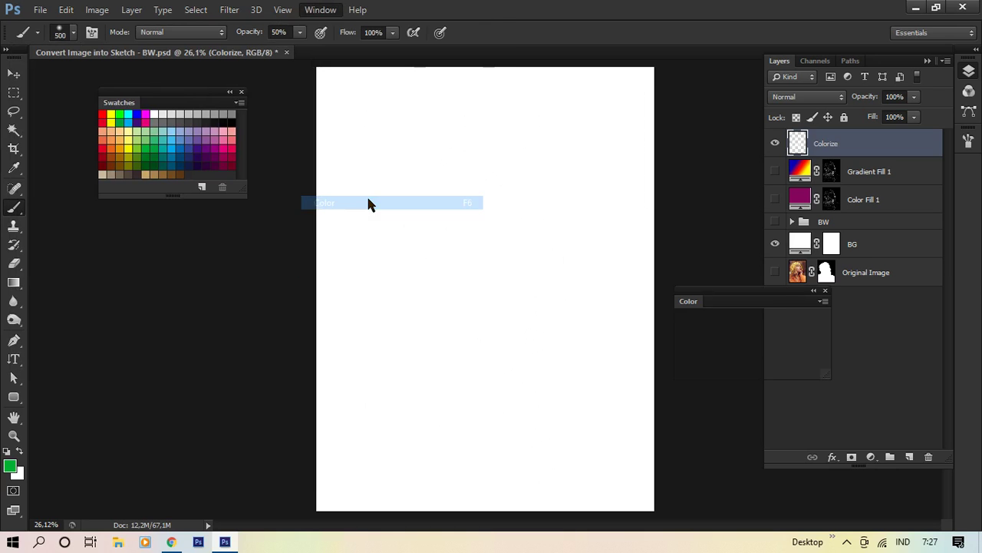
Enlarge the swatches as Large Thumbnails and pick pink (227, 0, 123) as foreground colour
left_click(239, 103)
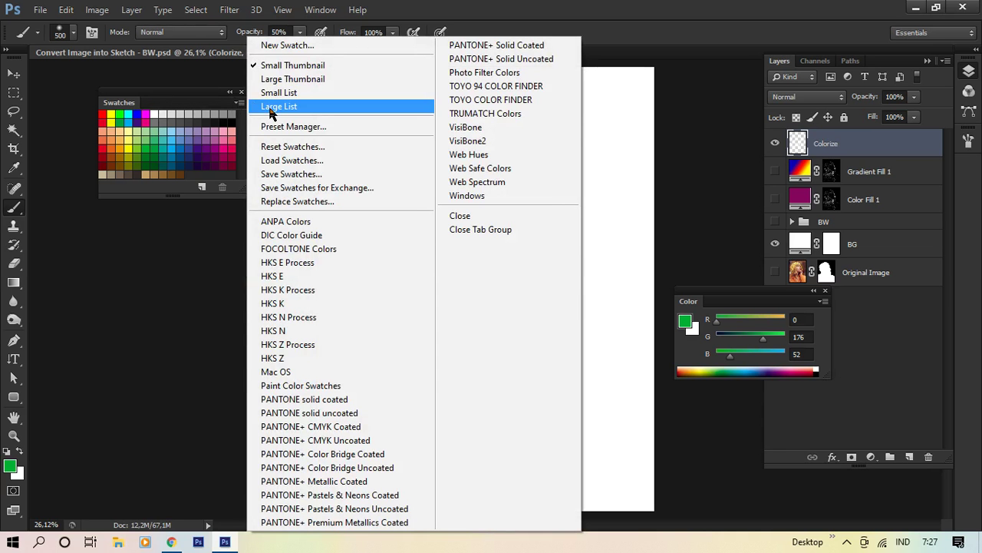
left_click(307, 78)
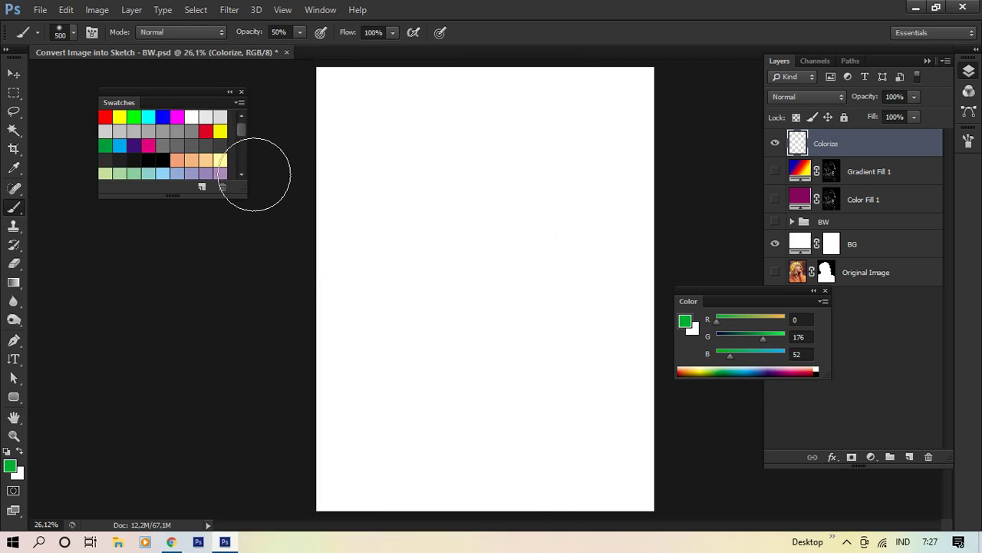
left_click_drag(236, 188, 264, 298)
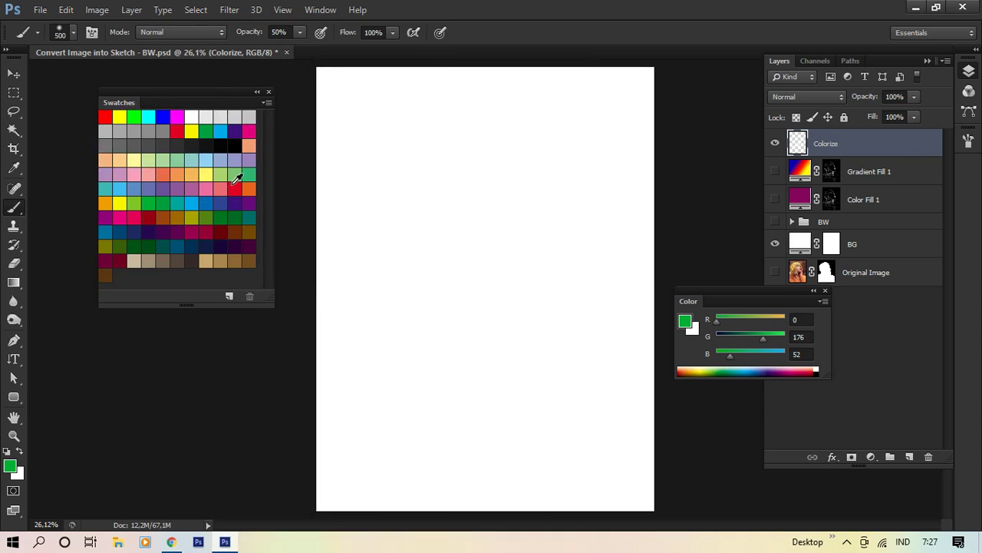
left_click(249, 130)
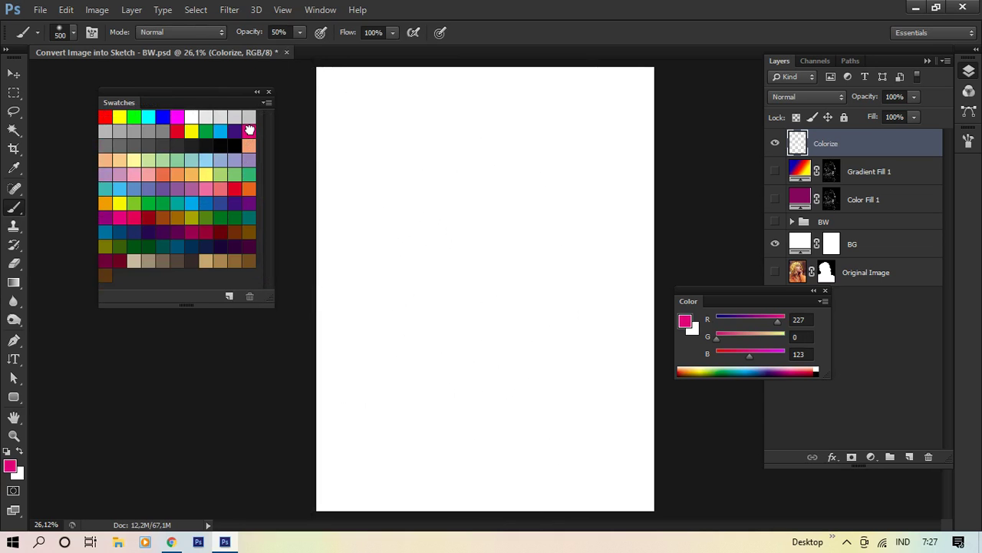